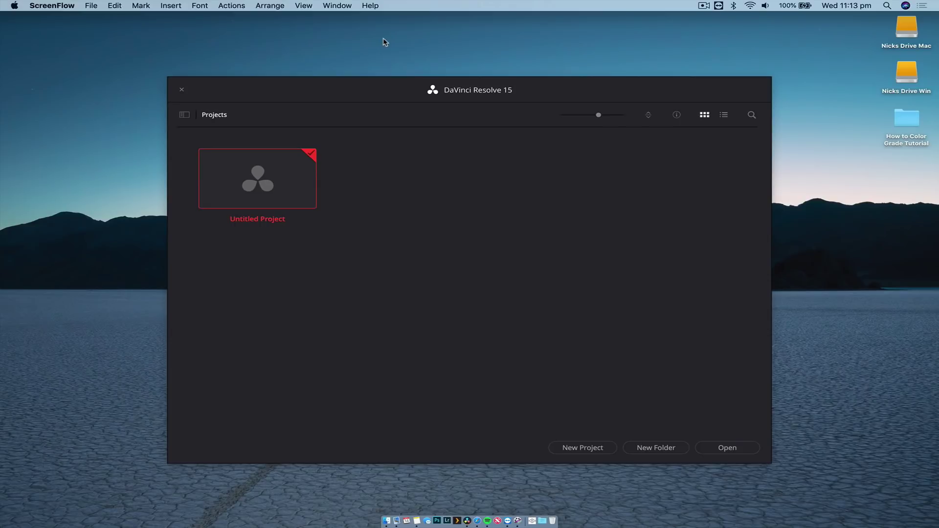
Review the seven topics in the Basic Layout of Colour Tab note in Notes, and close the note.
left_click(422, 519)
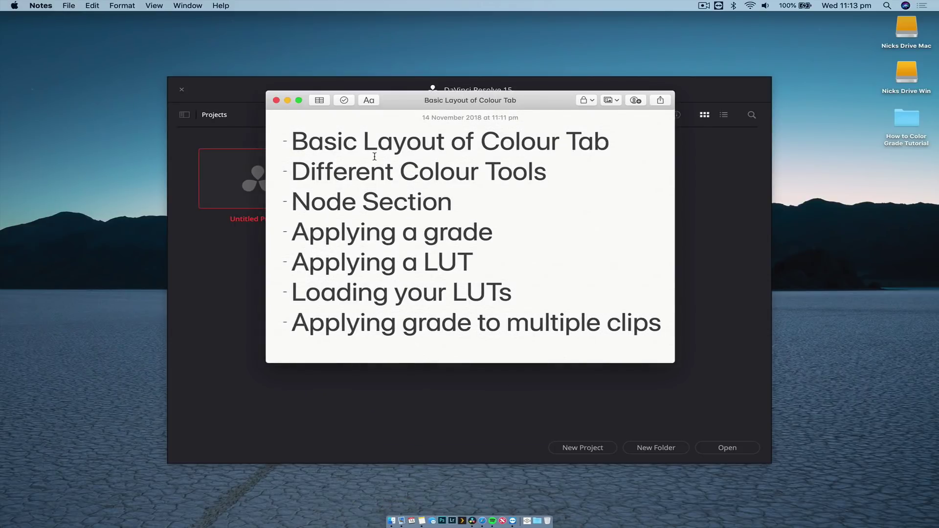
left_click_drag(295, 146, 608, 145)
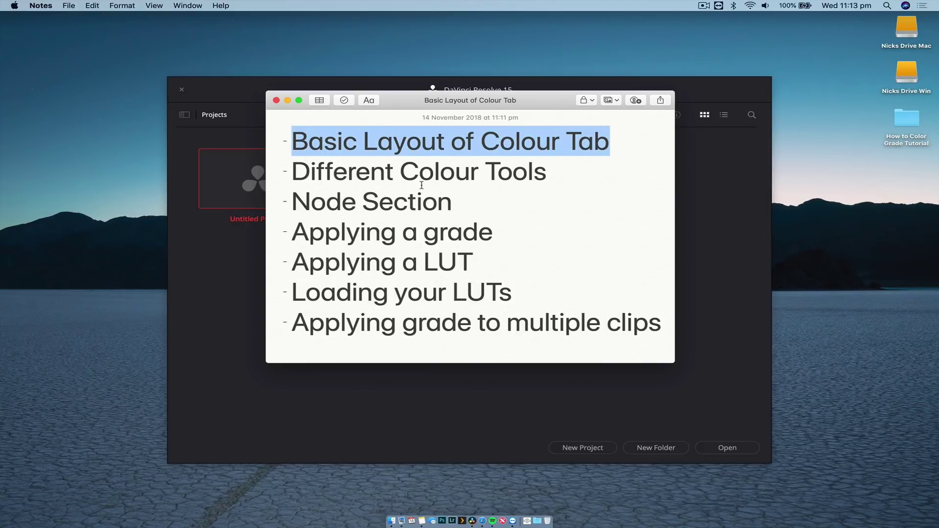
left_click_drag(290, 171, 545, 173)
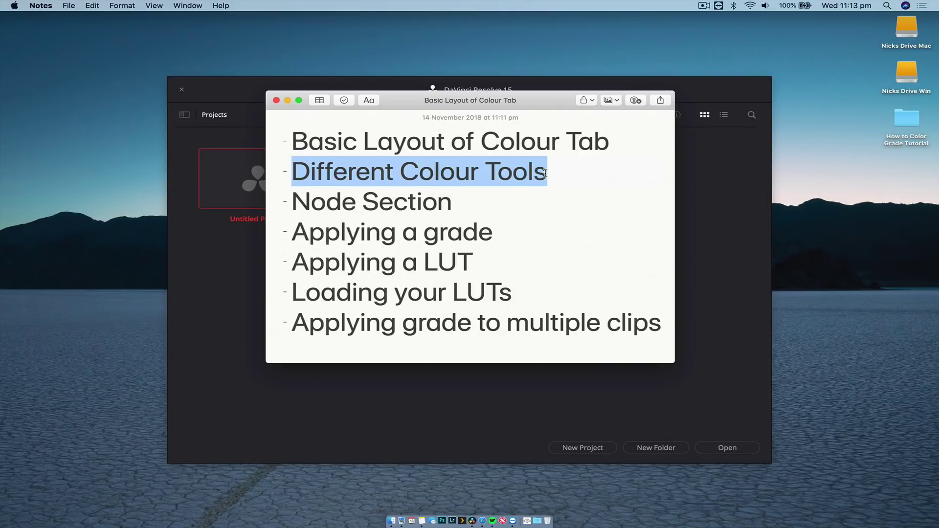
left_click_drag(293, 201, 453, 200)
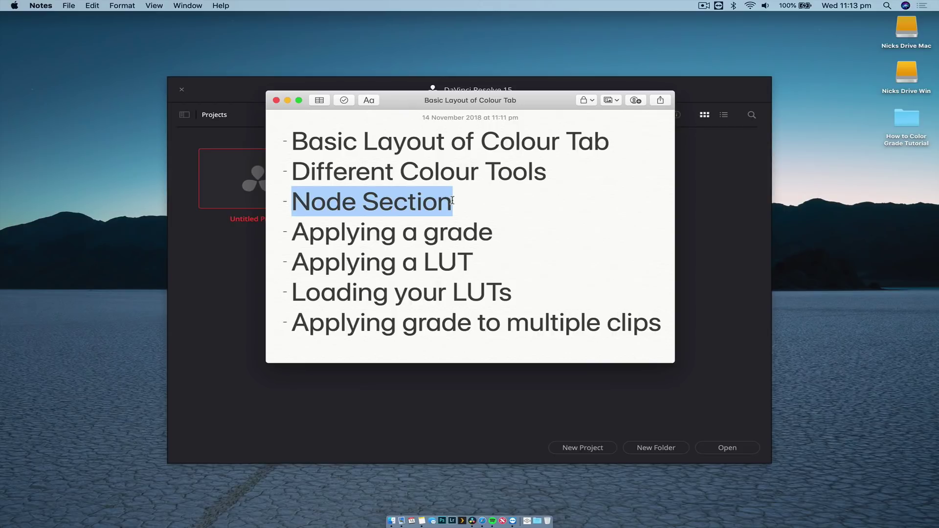
left_click(456, 202)
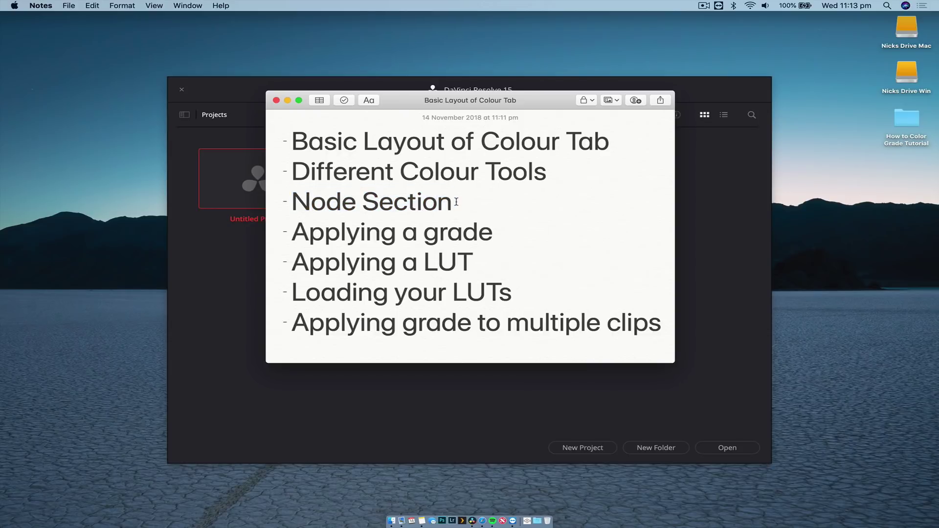
left_click_drag(294, 231, 497, 230)
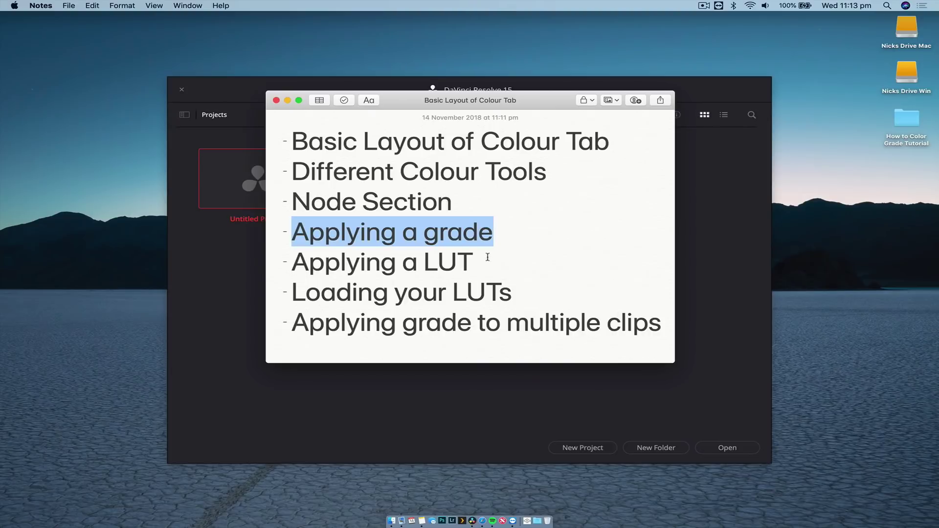
left_click_drag(477, 261, 295, 259)
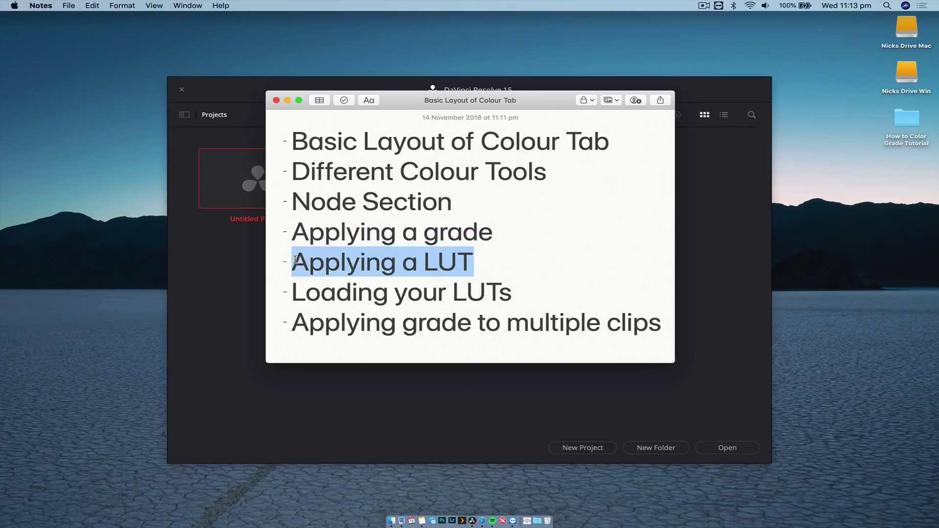
left_click_drag(293, 292, 513, 288)
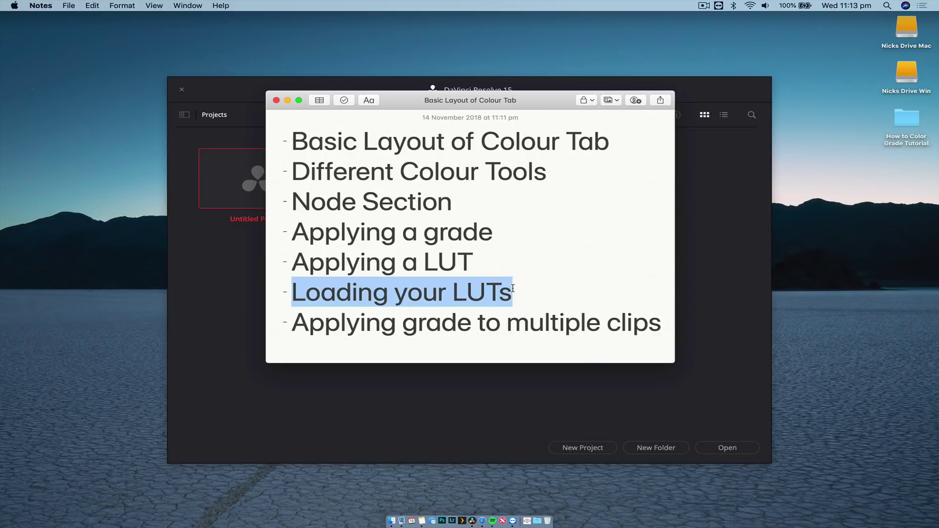
left_click_drag(294, 325, 661, 328)
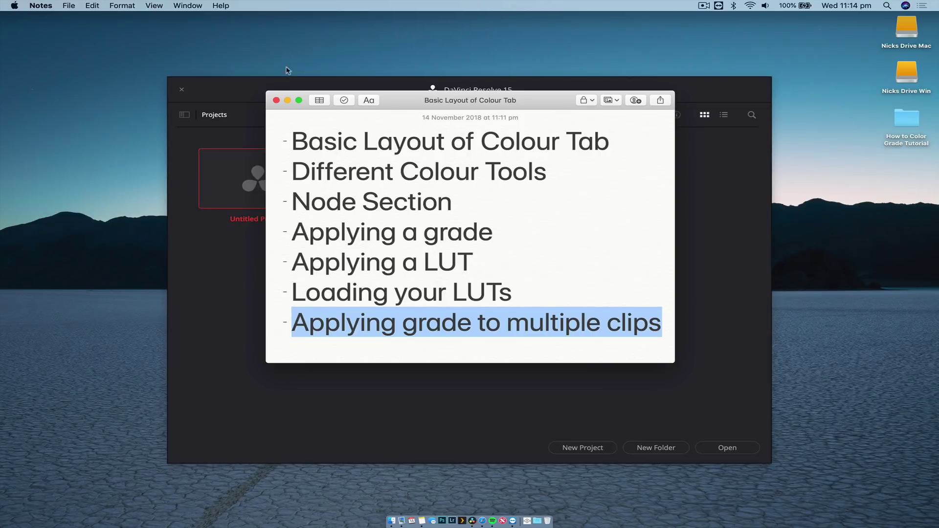
left_click(277, 101)
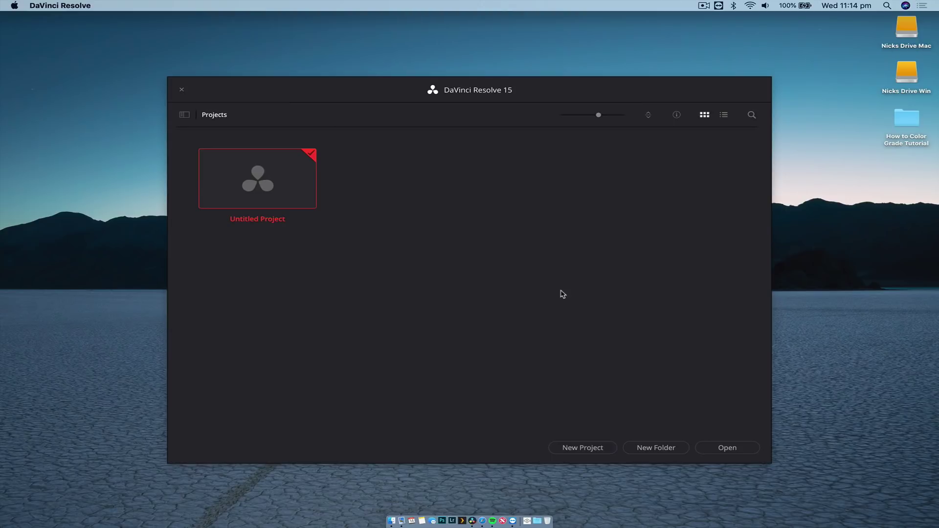
Create a new DaVinci Resolve project named Colour Grading Tutorial.
left_click(590, 448)
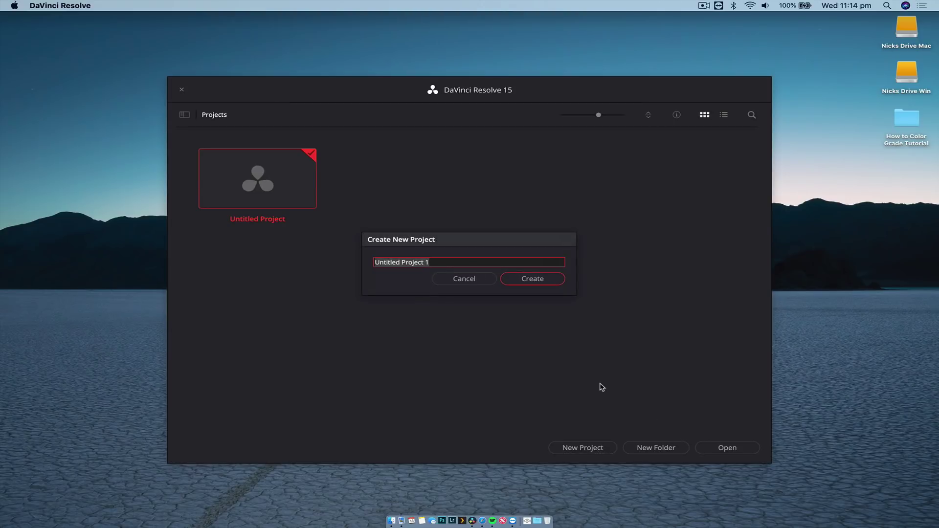
type("Colour Grading TUutorial")
key("Return")
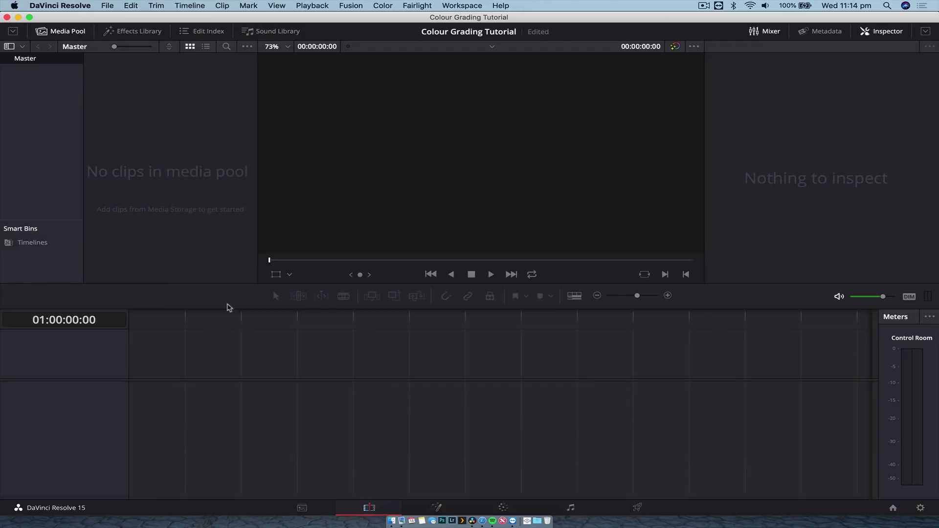
Import C0009.MP4 and C0010.MP4 and place C0009.MP4 at the start of a new timeline without its audio.
key("super+i")
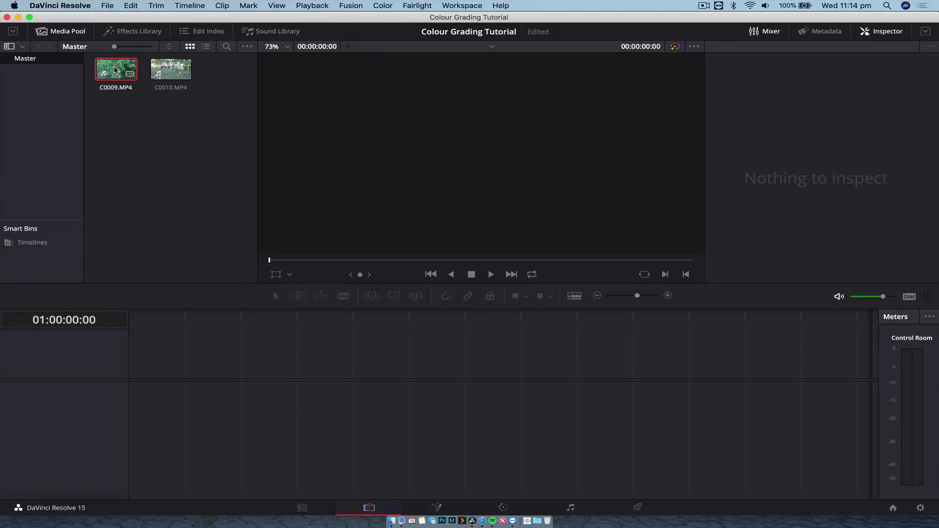
left_click_drag(116, 69, 186, 409)
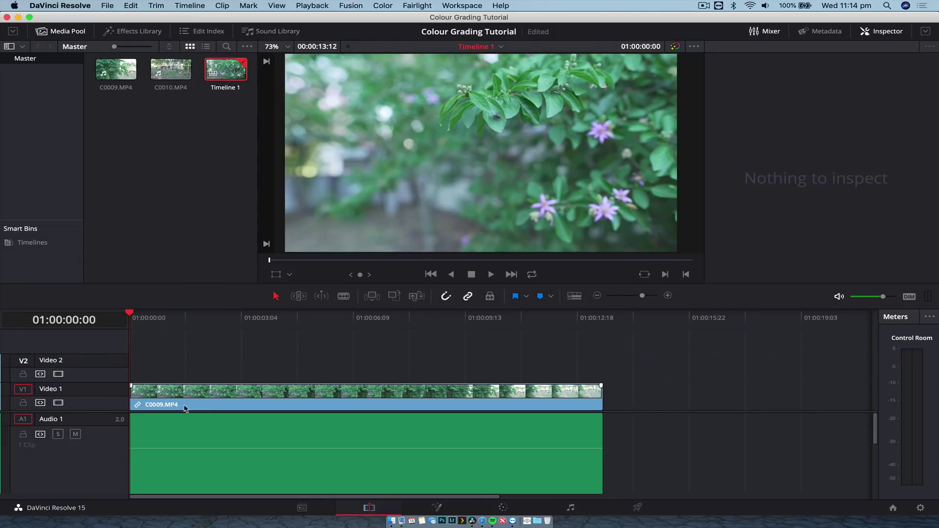
left_click(203, 435)
key("Delete")
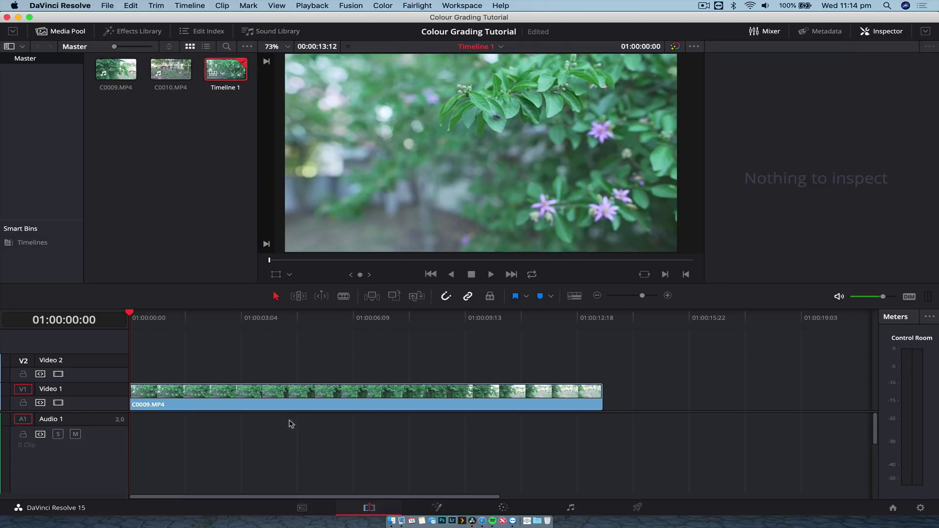
Play and scrub through the C0009.MP4 clip on the timeline, ending at 01:00:02:18.
key("space")
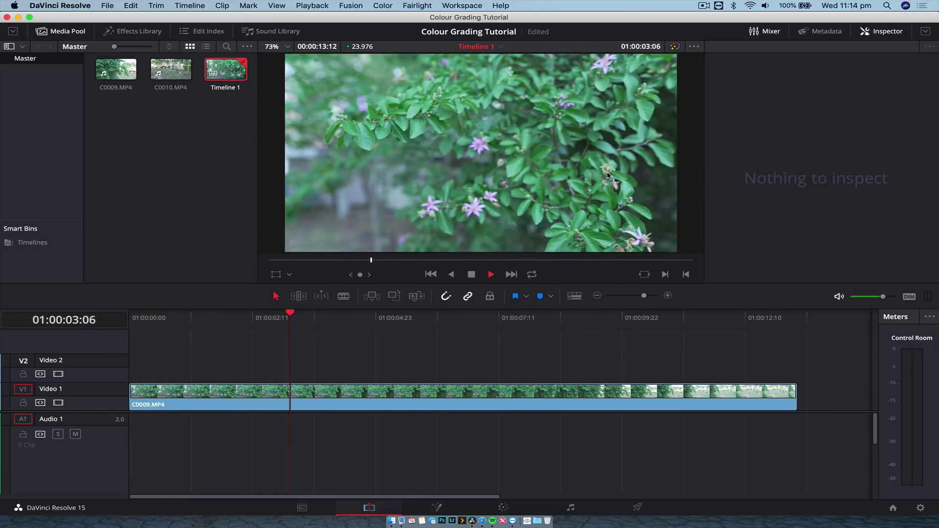
left_click_drag(619, 315, 430, 347)
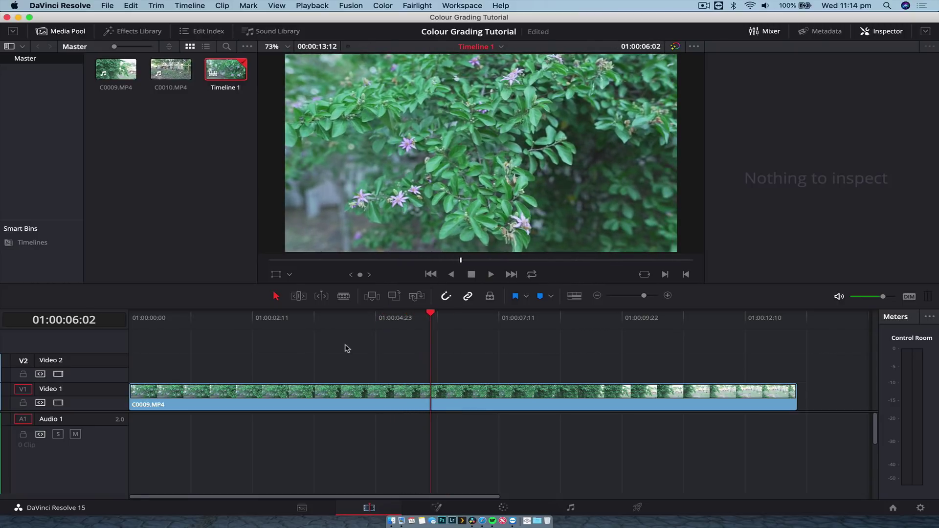
left_click_drag(348, 321, 369, 331)
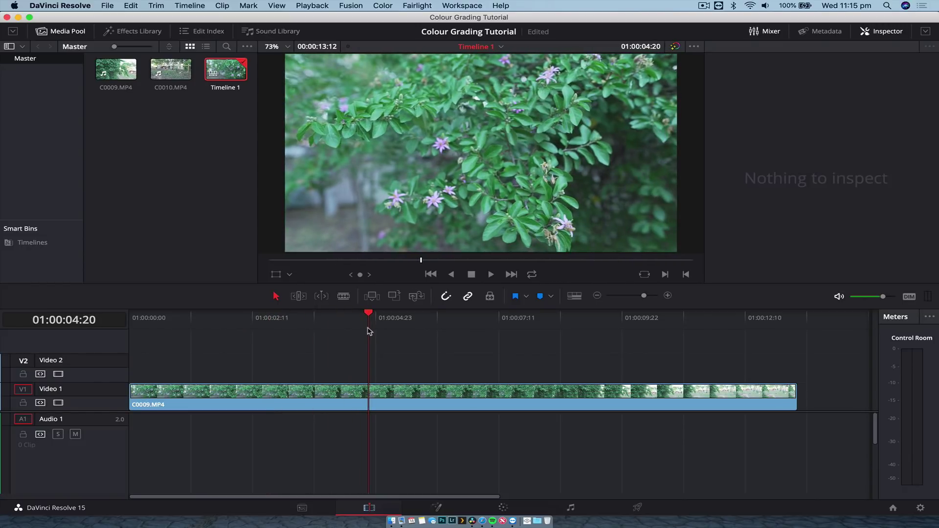
left_click_drag(184, 321, 266, 326)
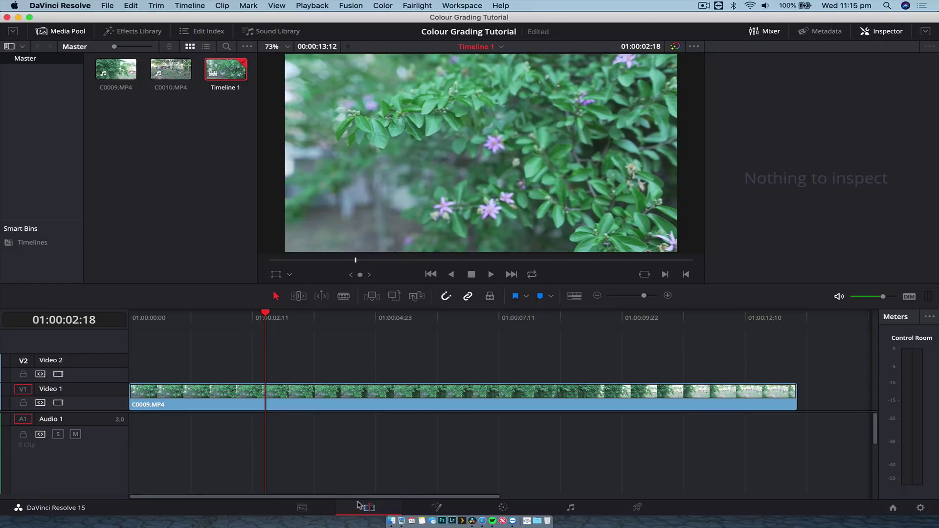
Switch to the Color page and display the primaries color wheels.
left_click(507, 511)
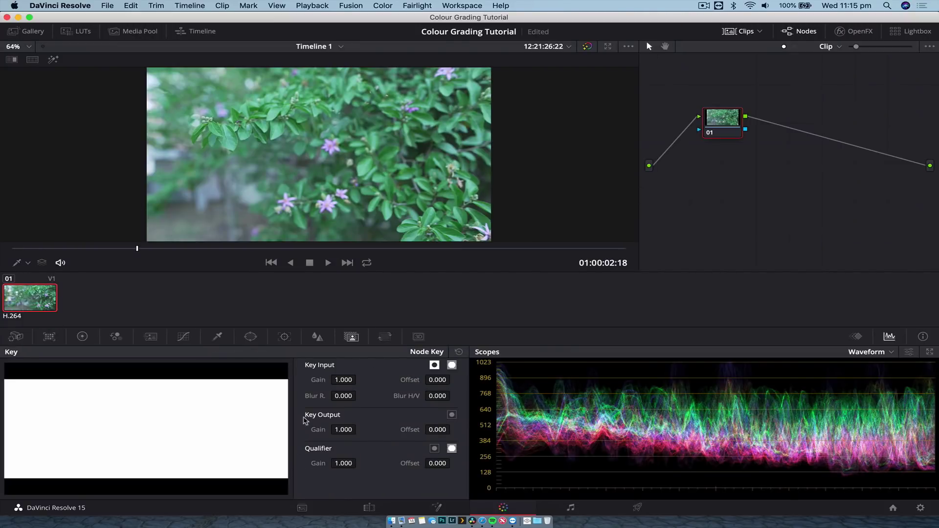
left_click(82, 337)
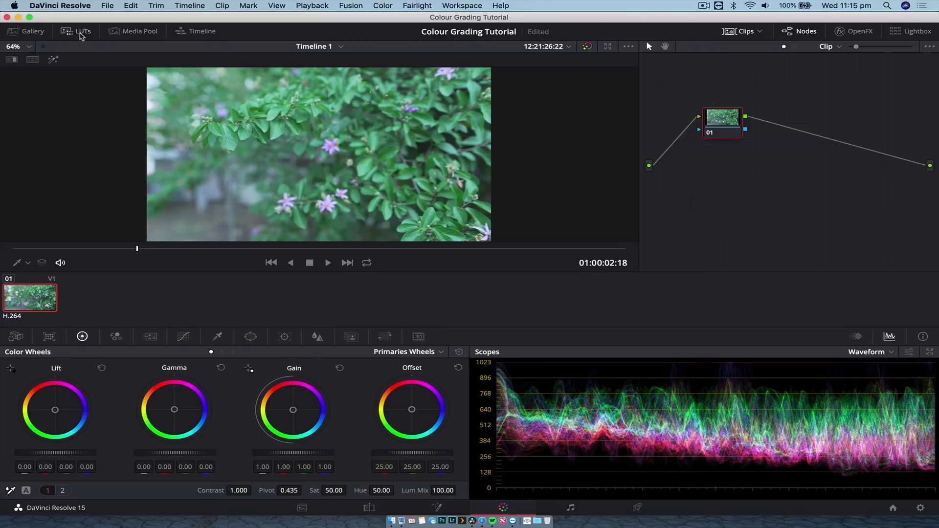
Examine the Gallery, the LUT folders and the Media Pool on the Color page, comparing the Media Pool with the Edit page's.
left_click(31, 33)
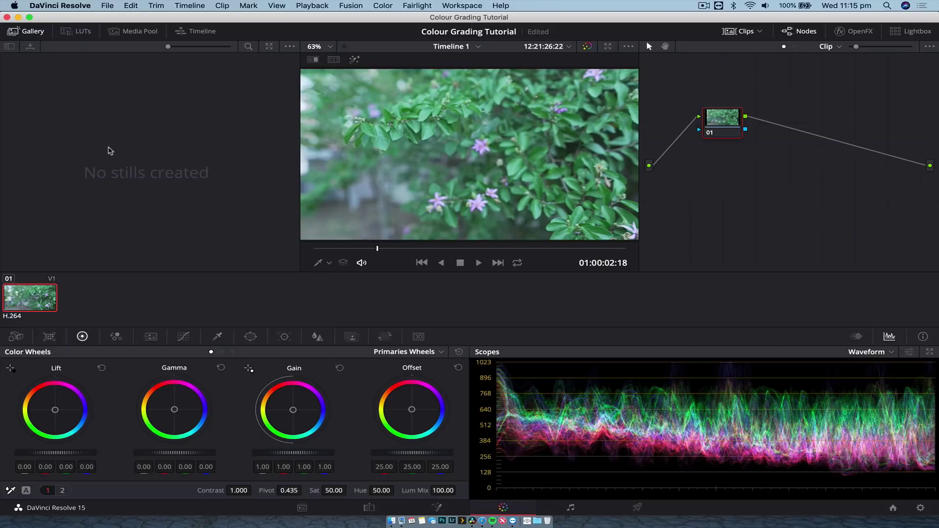
left_click(67, 32)
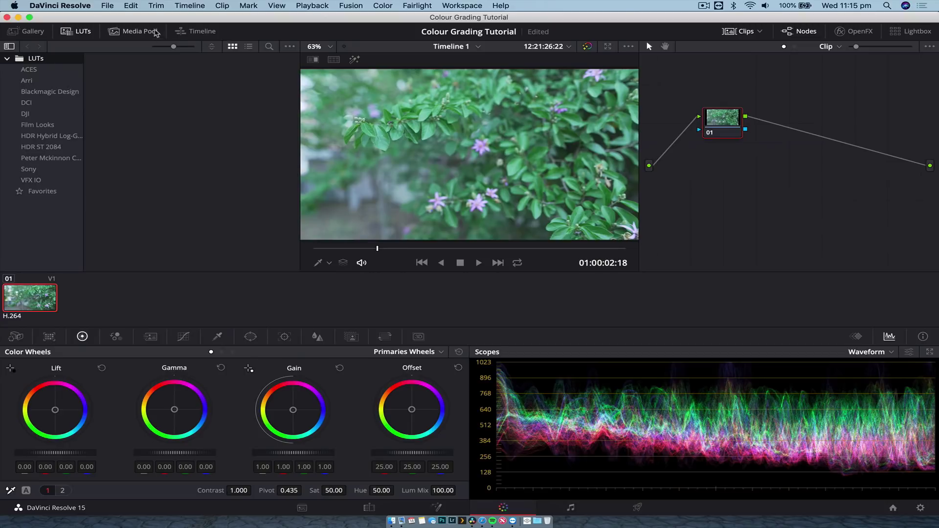
left_click(134, 32)
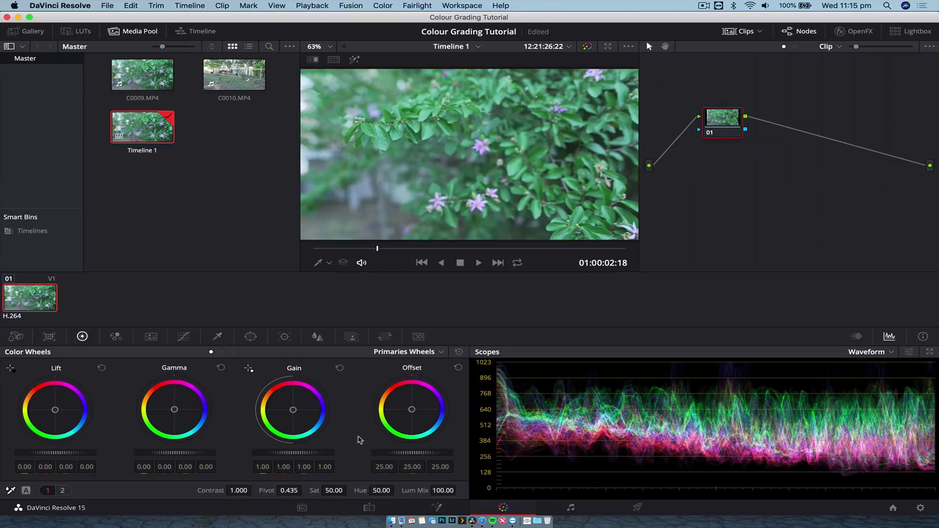
left_click(369, 509)
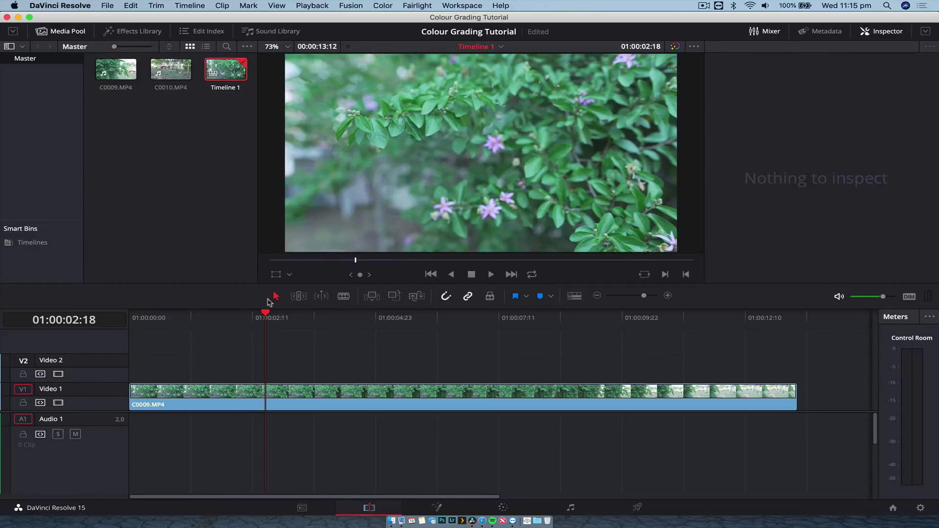
left_click(499, 505)
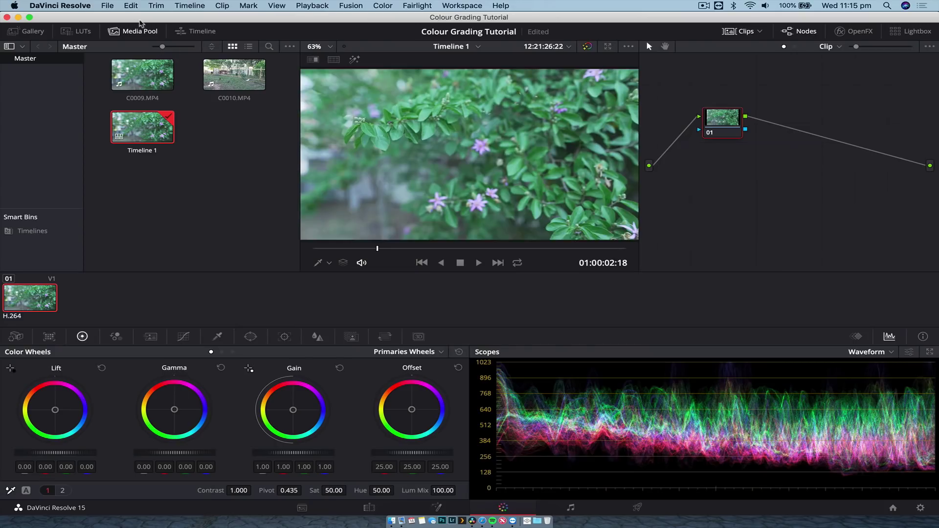
Scrub the Color page's timeline to 01:00:02:01, and hide both the timeline and the Media Pool.
left_click(184, 30)
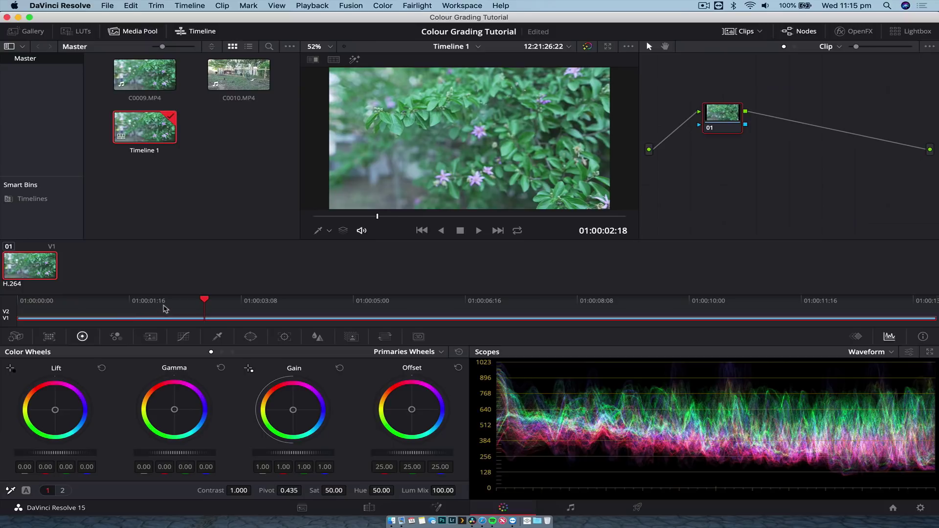
mouse_move(167, 309)
left_mouse_down()
mouse_move(662, 304)
mouse_move(159, 301)
left_mouse_up()
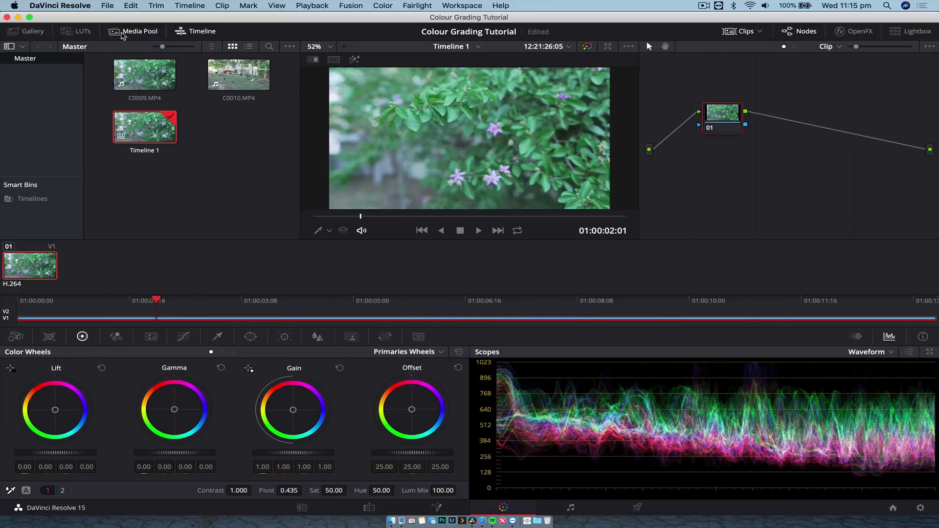
left_click(133, 31)
left_click(184, 31)
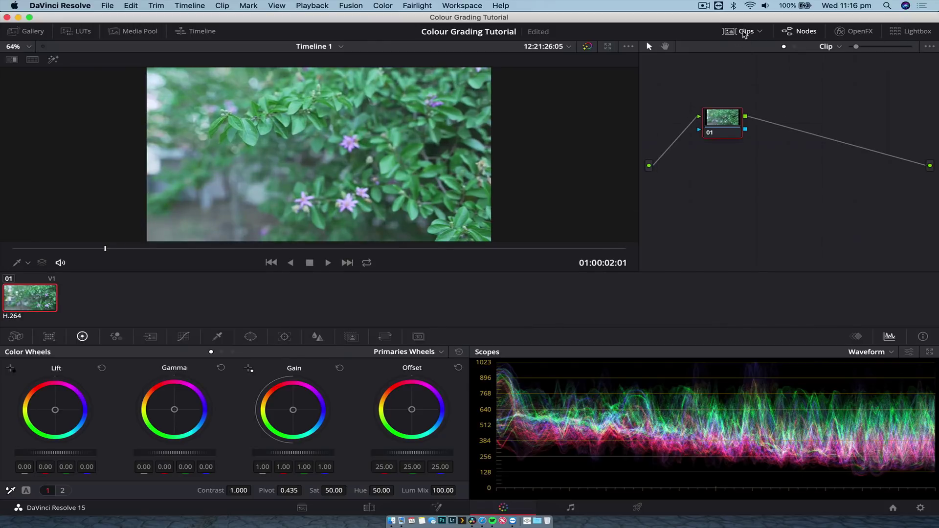
Hide and restore the clip thumbnails and the node graph to examine these areas of the Color page.
left_click(744, 31)
left_click(744, 31)
left_click(801, 33)
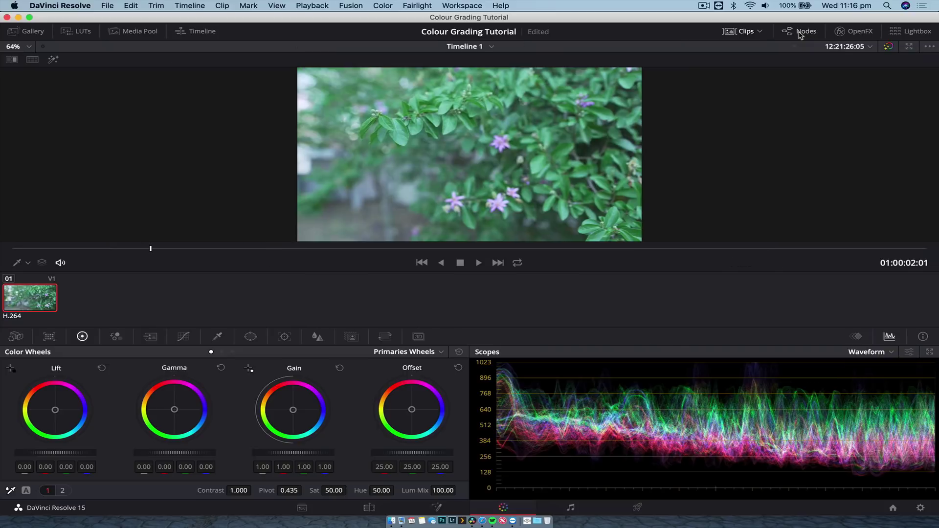
left_click(800, 33)
left_click(801, 33)
left_click(800, 33)
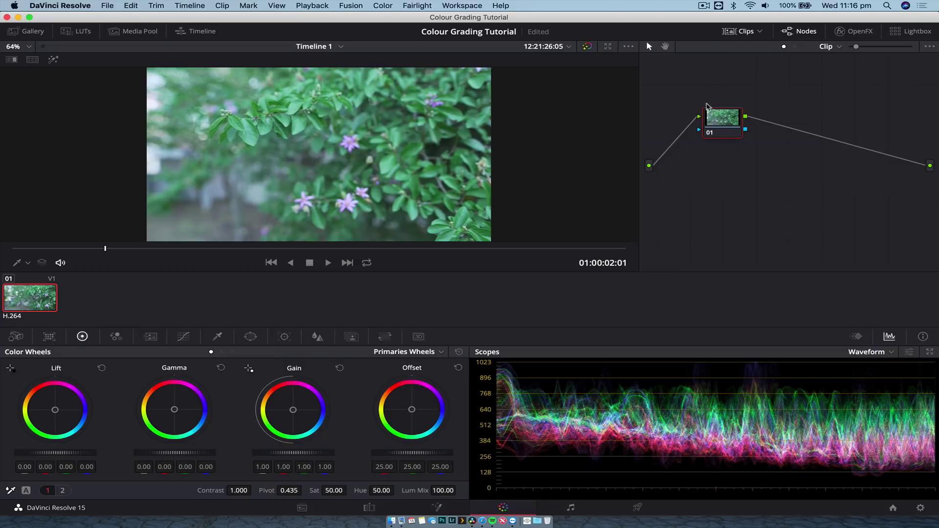
left_click_drag(707, 87, 853, 131)
Browse the ResolveFX effect categories in the OpenFX library, including Blur, Color, Generate, Light and Refine, and hide the library.
left_click(854, 31)
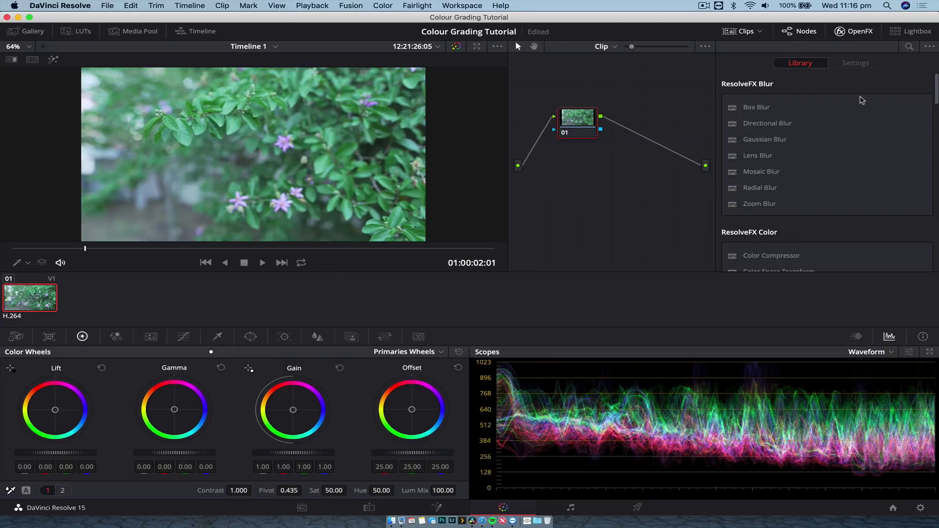
scroll(851, 162, "down", 8)
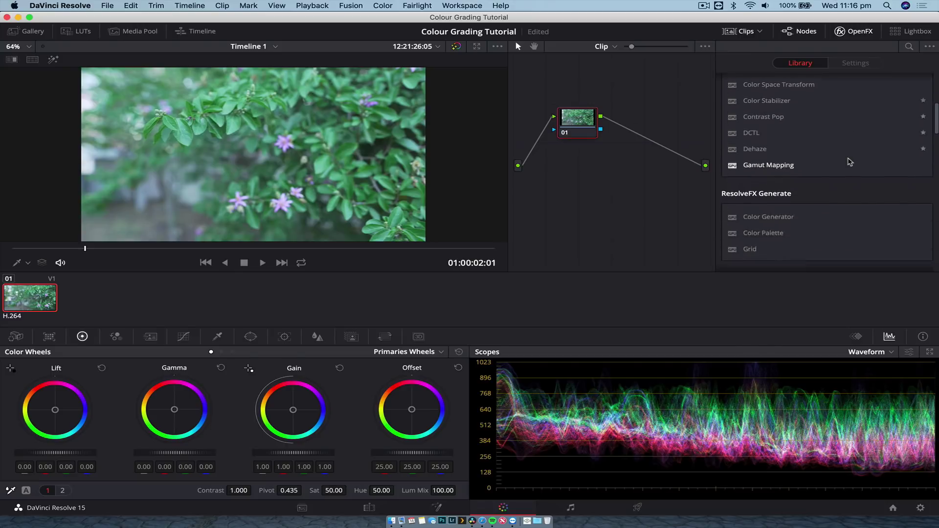
scroll(851, 162, "down", 4)
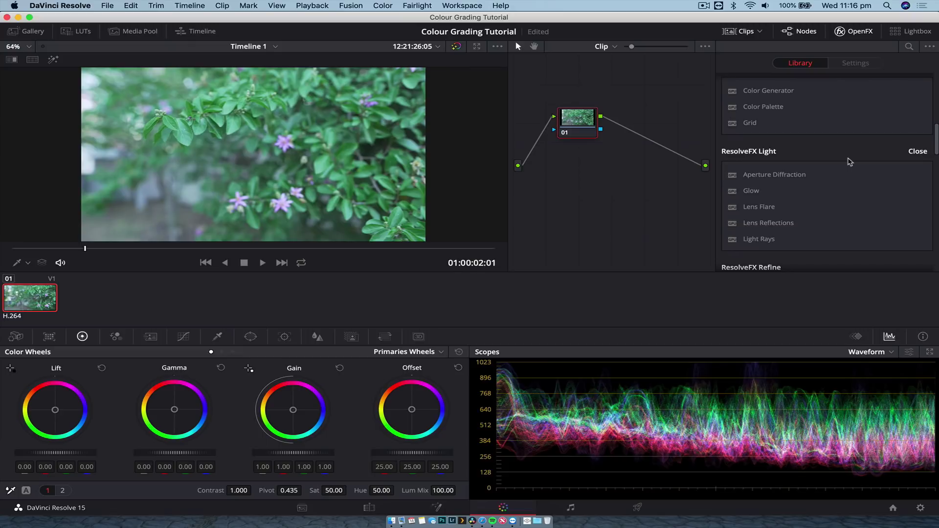
scroll(851, 162, "down", 4)
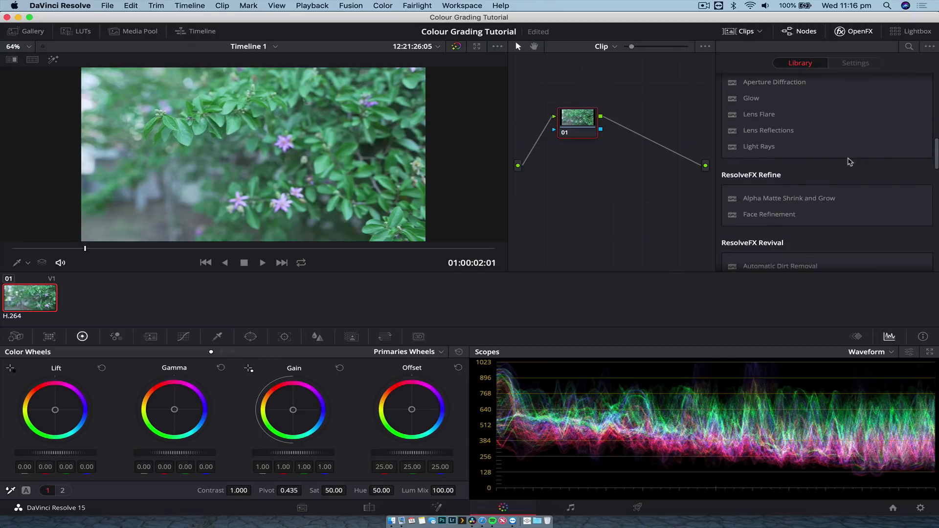
scroll(851, 162, "down", 3)
scroll(850, 161, "up", 18)
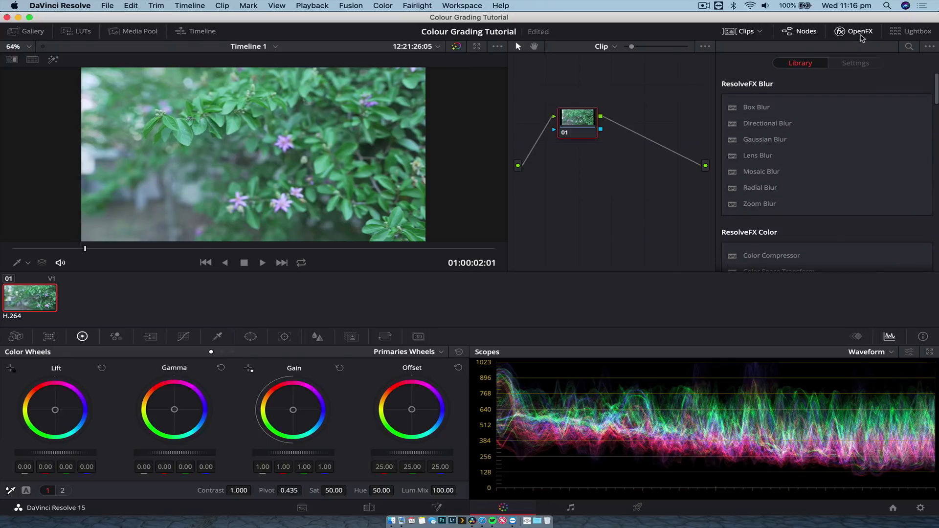
left_click(862, 32)
View the timeline's clips in the Lightbox, return to the color controls, and slightly reduce the node graph's zoom.
left_click(913, 32)
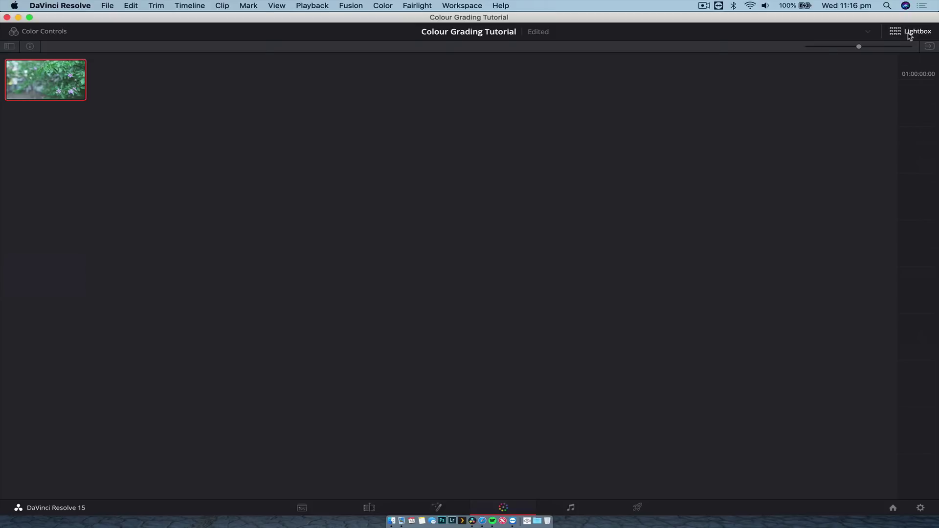
left_click(910, 33)
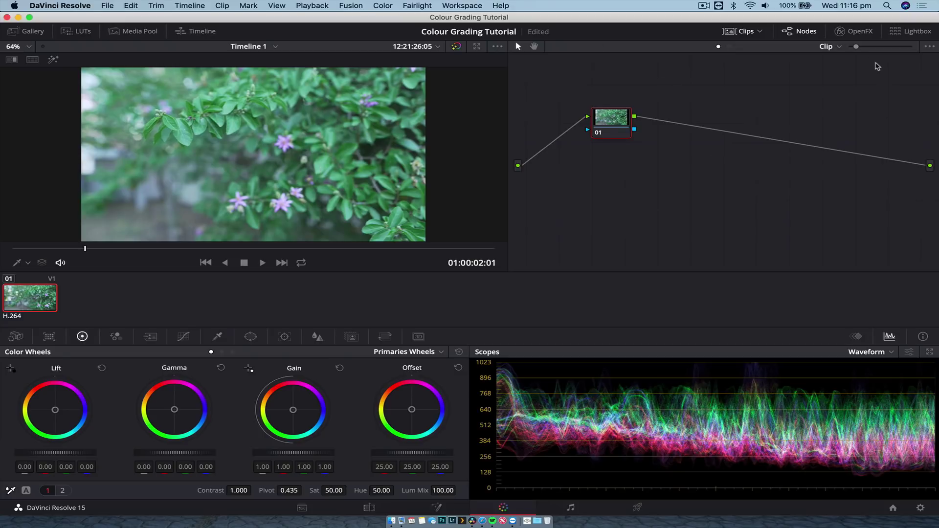
mouse_move(856, 46)
left_mouse_down()
mouse_move(887, 47)
mouse_move(849, 47)
left_mouse_up()
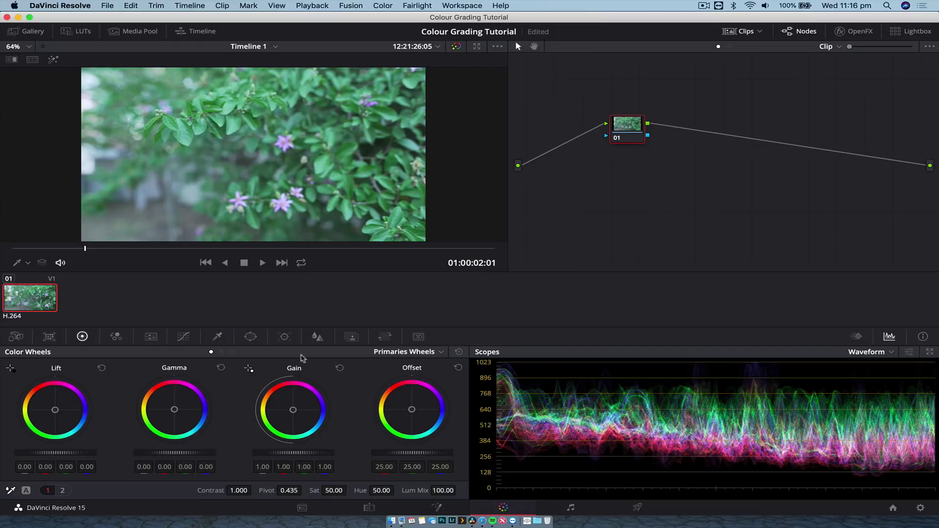
On the Edit page, split C0009.MP4 into four pieces, with cuts including 01:00:02:01 and 01:00:08:07.
left_click(368, 508)
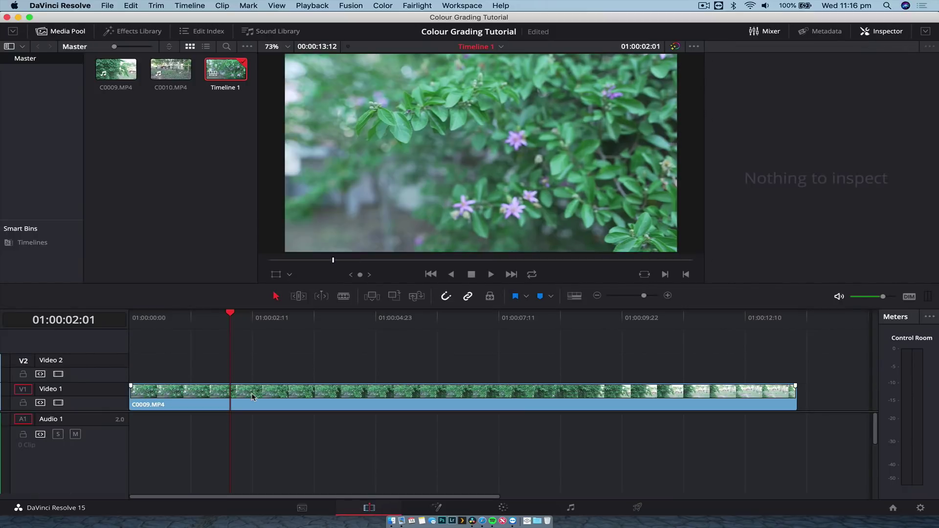
left_click(253, 397)
key("super+b")
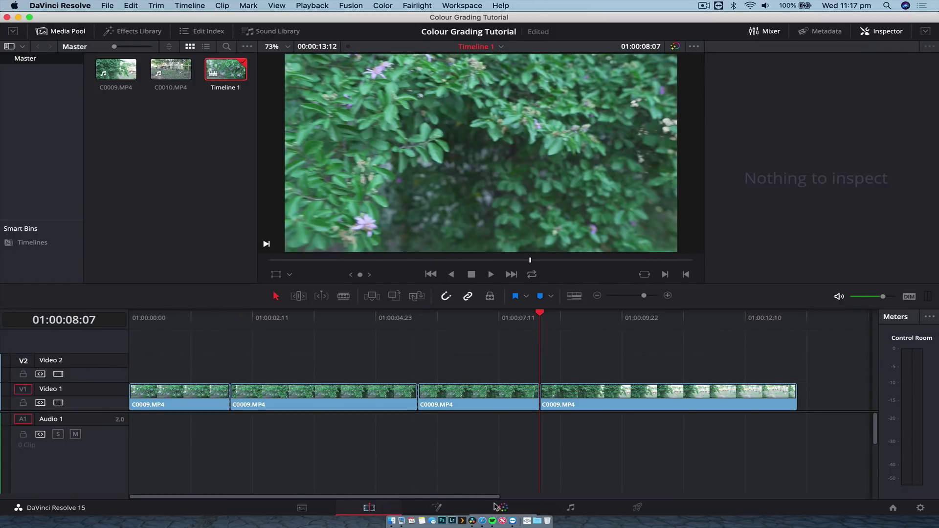
Switch between the four clip thumbnails on the Color page to examine each split piece, finishing on clip 02.
left_click(499, 507)
left_click(70, 297)
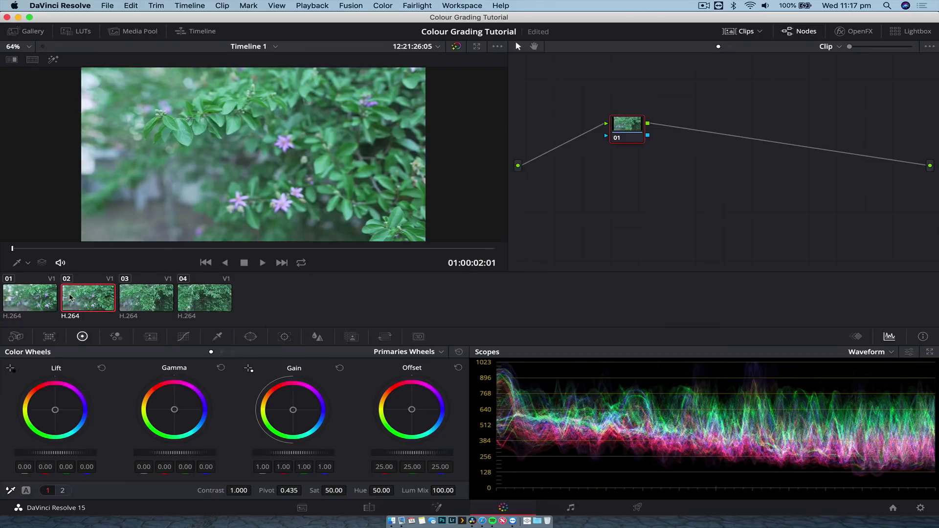
left_click(124, 296)
left_click(193, 302)
left_click(43, 307)
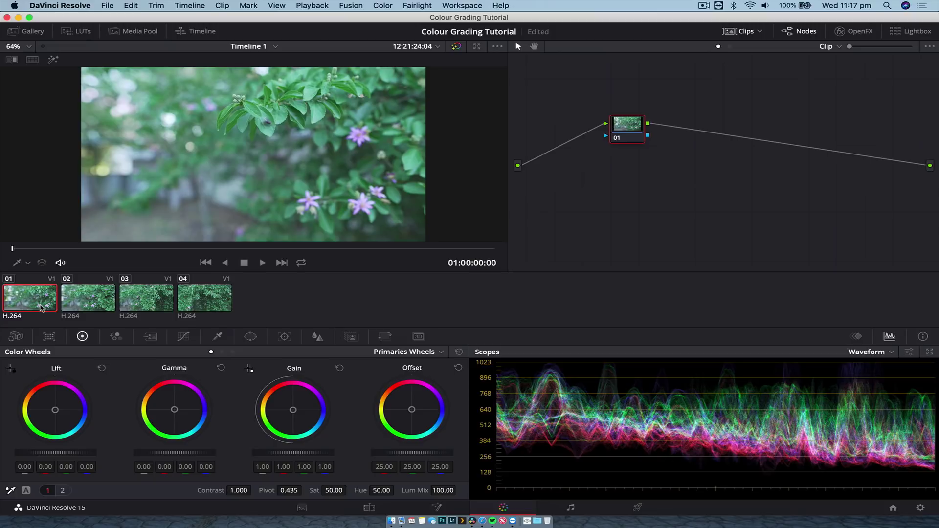
left_click(69, 302)
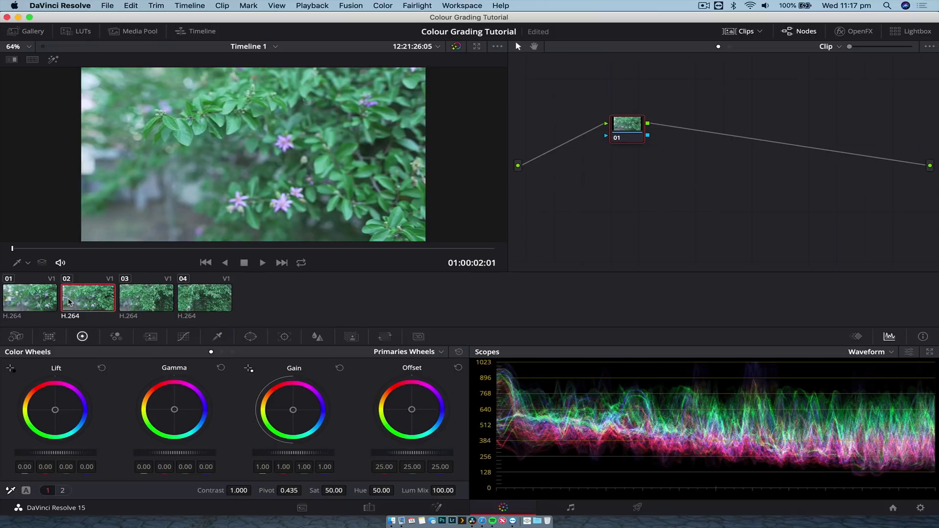
left_click(24, 300)
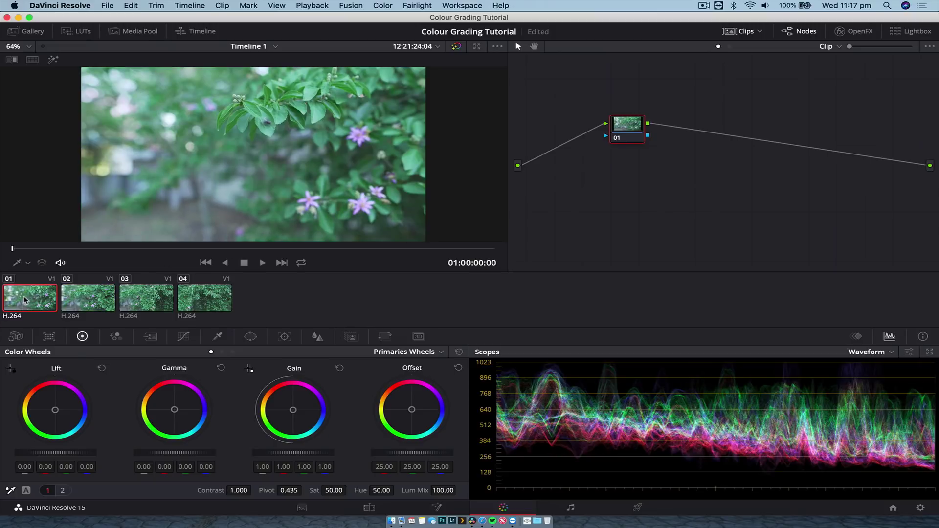
left_click(69, 304)
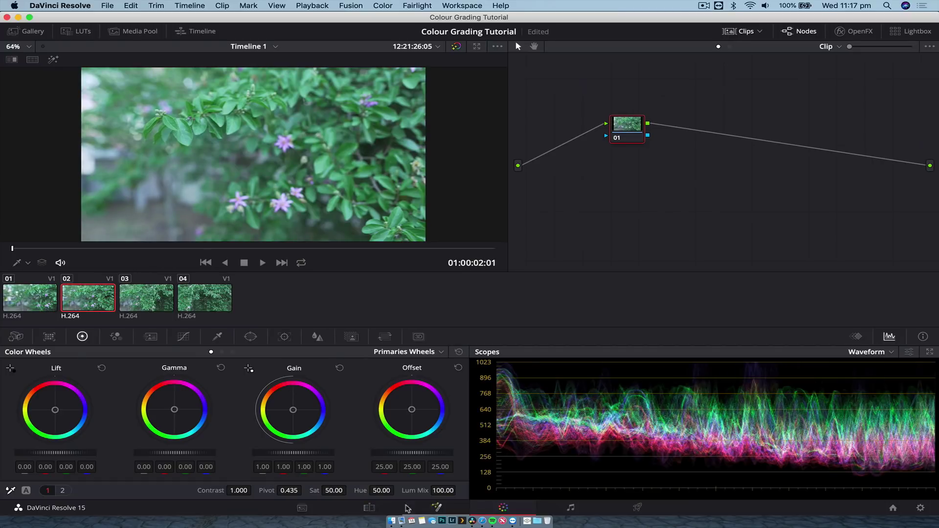
Scrub the Edit page's timeline to 01:00:09:20 in the last clip, and return to the Color page.
left_click(369, 507)
left_click_drag(185, 357, 748, 464)
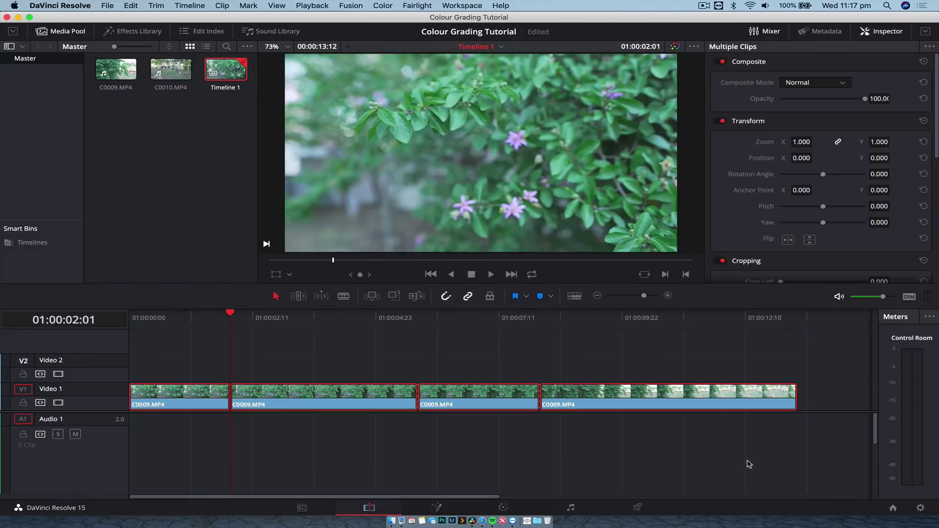
left_click(371, 324)
left_click(279, 357)
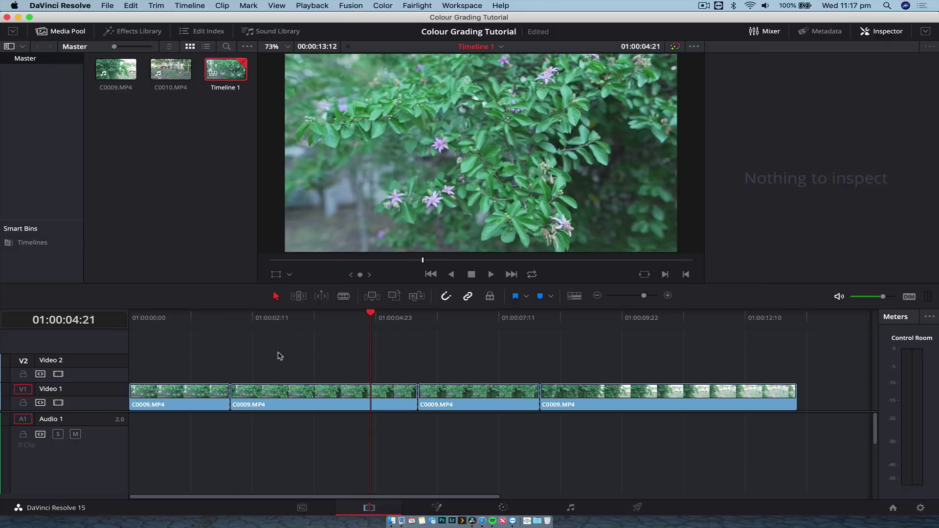
left_click_drag(212, 322, 616, 326)
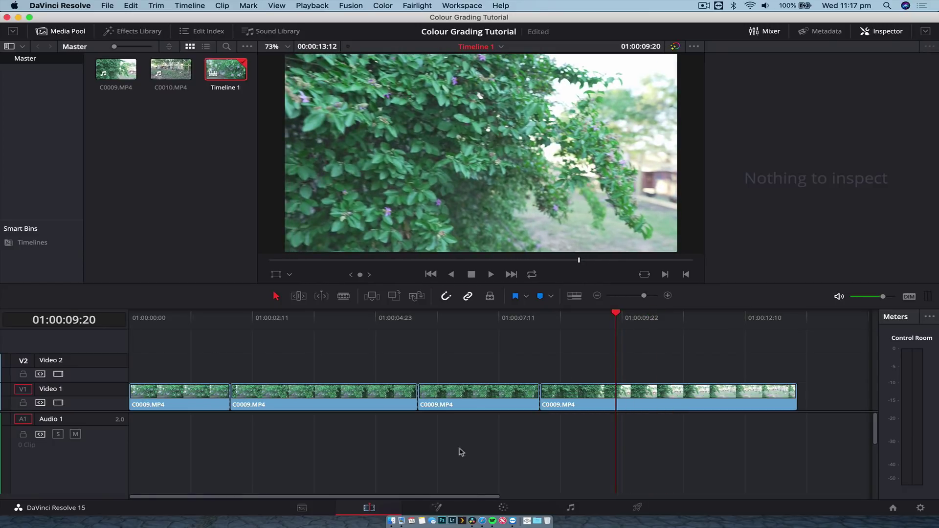
left_click(503, 507)
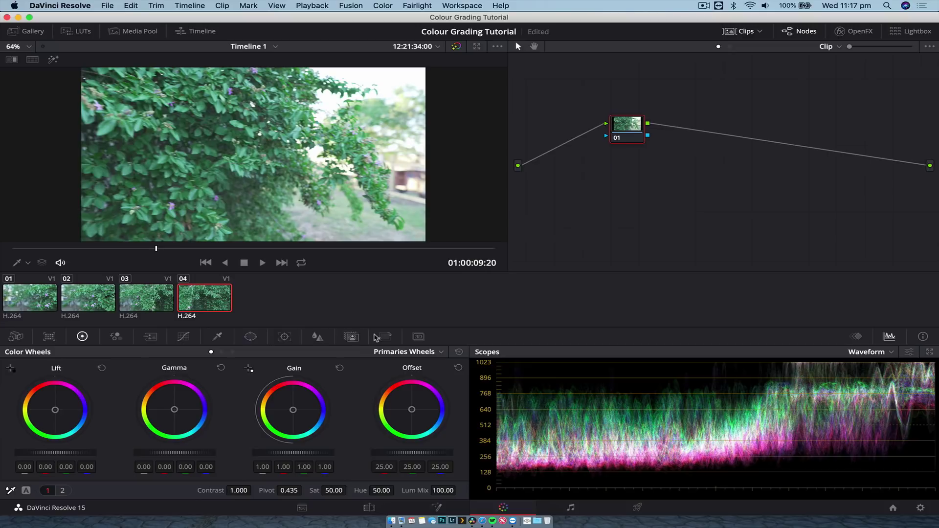
Look through the Color page's grading palettes in order, from Camera Raw to Motion Effects.
left_click(20, 339)
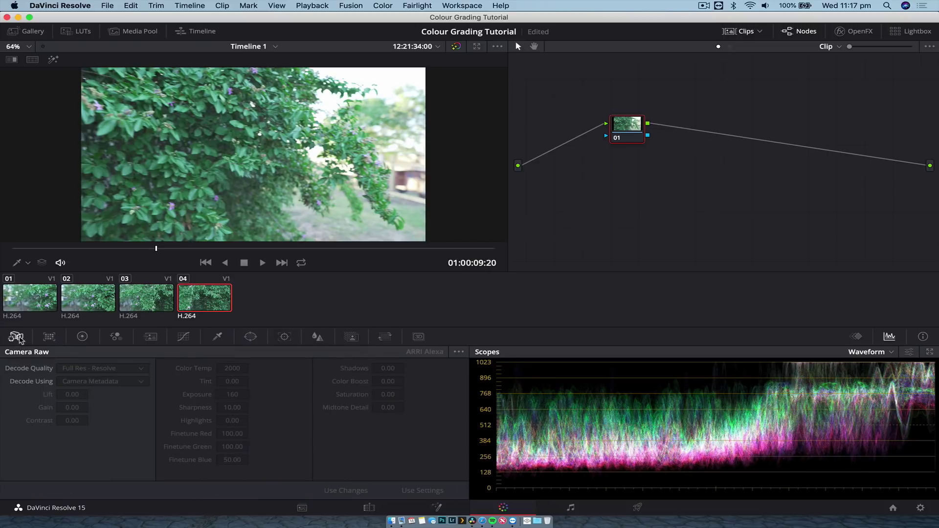
left_click(49, 337)
left_click(82, 337)
left_click(115, 337)
left_click(151, 337)
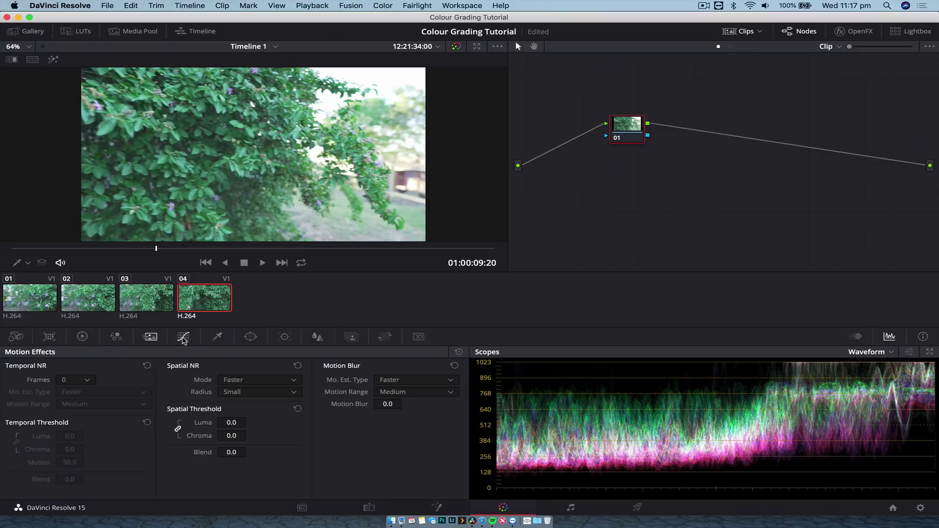
Examine the Curves palette's modes, including Hue Vs Sat and the ones following it, and return to the Custom curve.
left_click(183, 337)
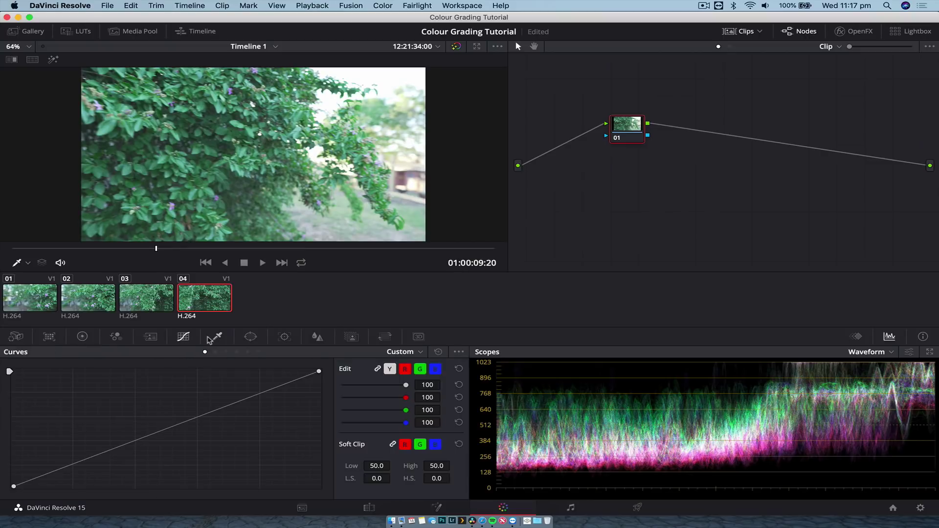
left_click(226, 353)
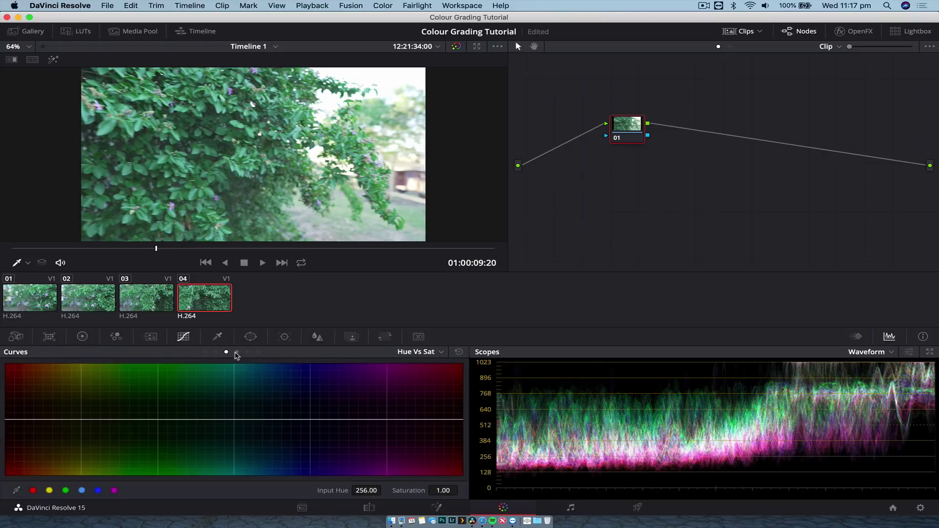
left_click(237, 353)
left_click(248, 353)
left_click(204, 352)
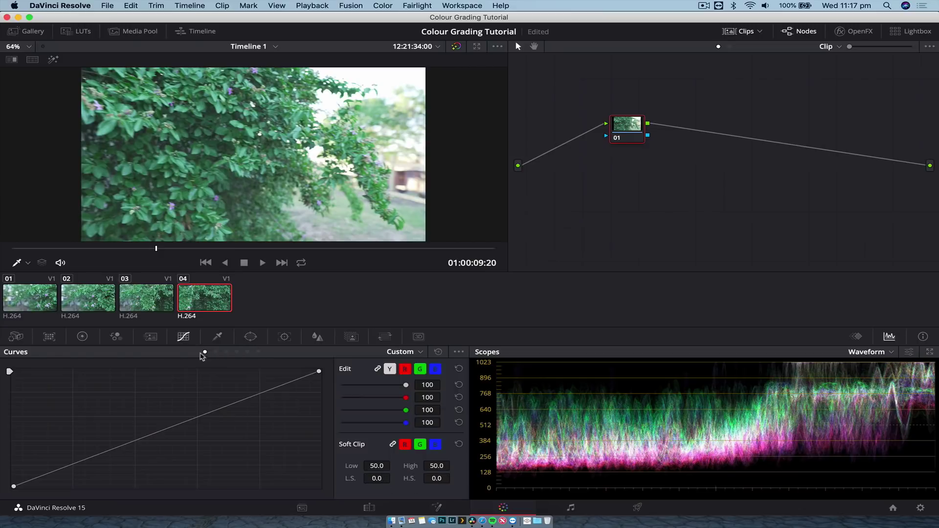
Revisit the primaries color wheels and the Custom curve, and examine the shapes available in the Window palette.
left_click(84, 337)
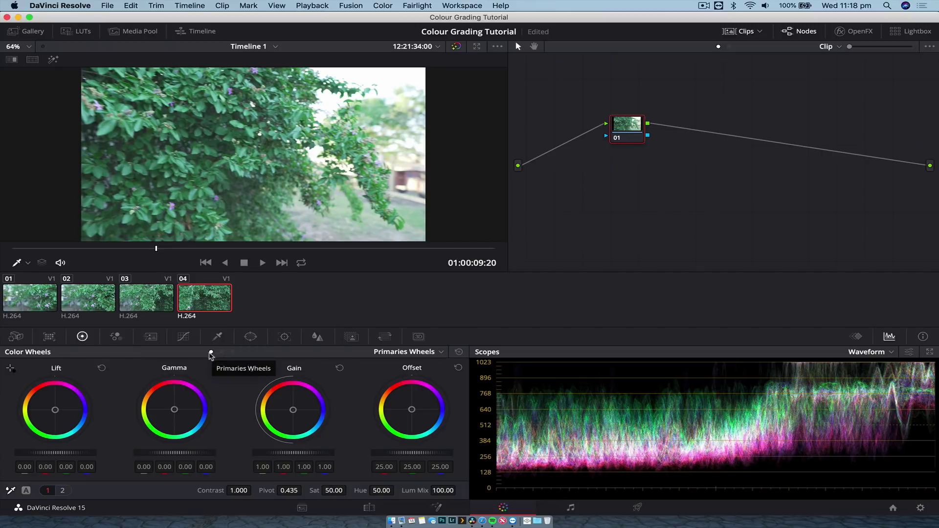
left_click(183, 336)
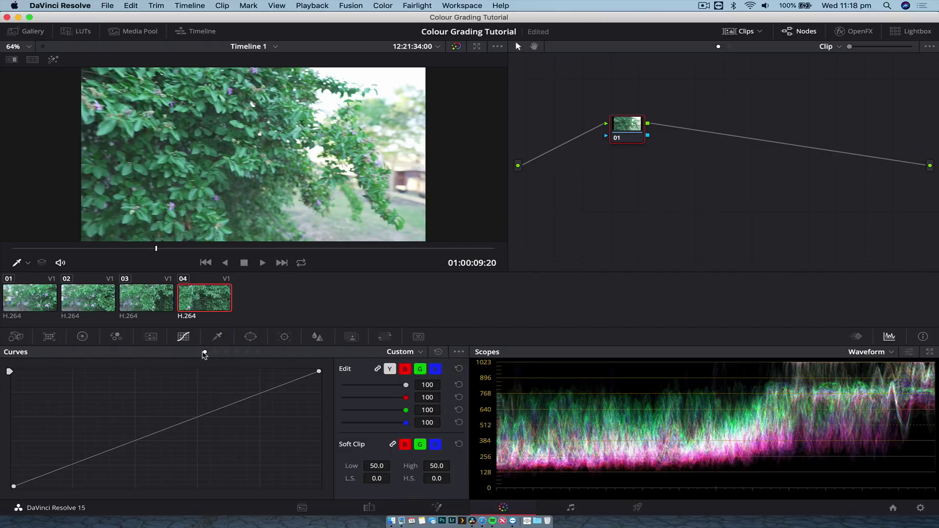
left_click(250, 336)
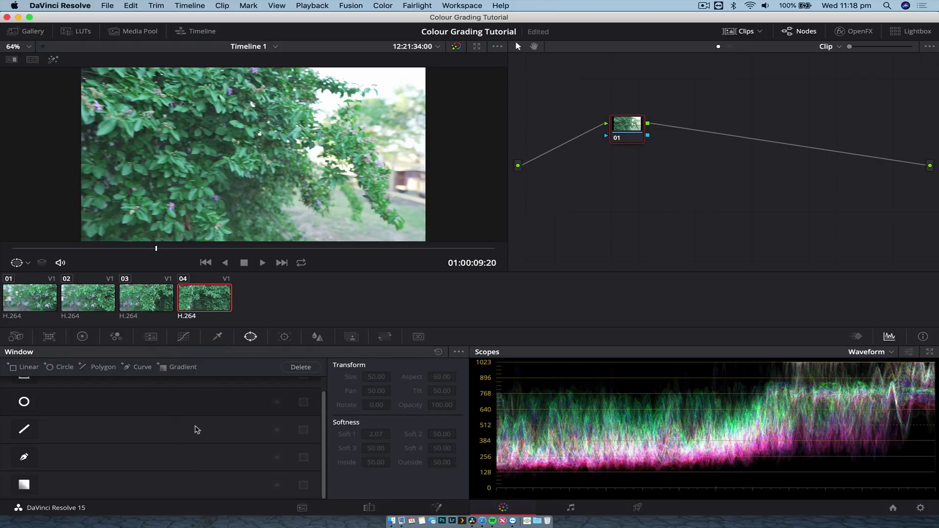
scroll(198, 431, "up", 1)
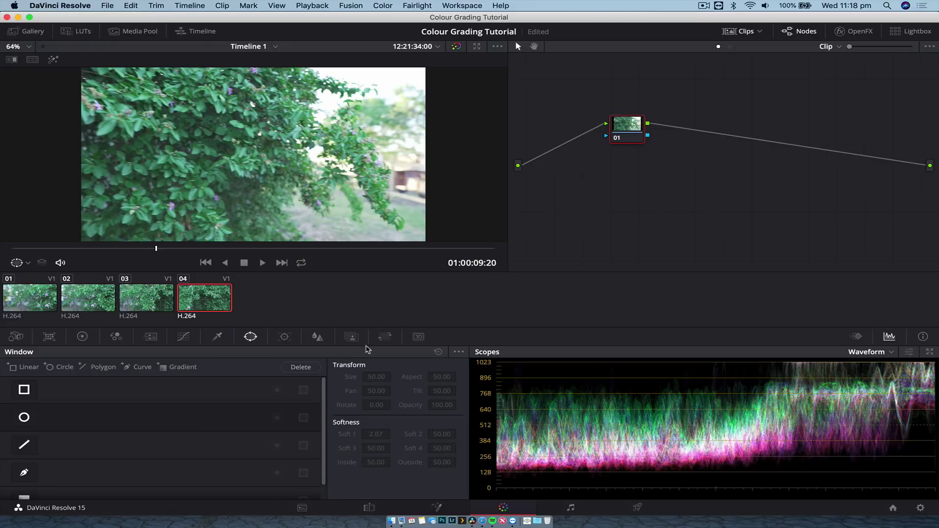
Try varying the Key Output gain in the Key palette and reset it, checking the Curves palette in between.
left_click(352, 337)
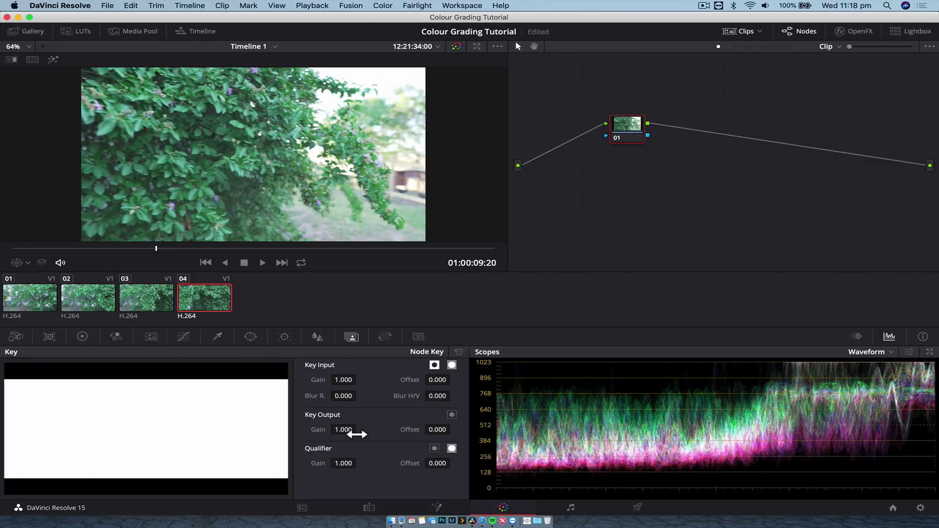
left_click_drag(352, 432, 251, 380)
double_click(338, 430)
left_click(183, 336)
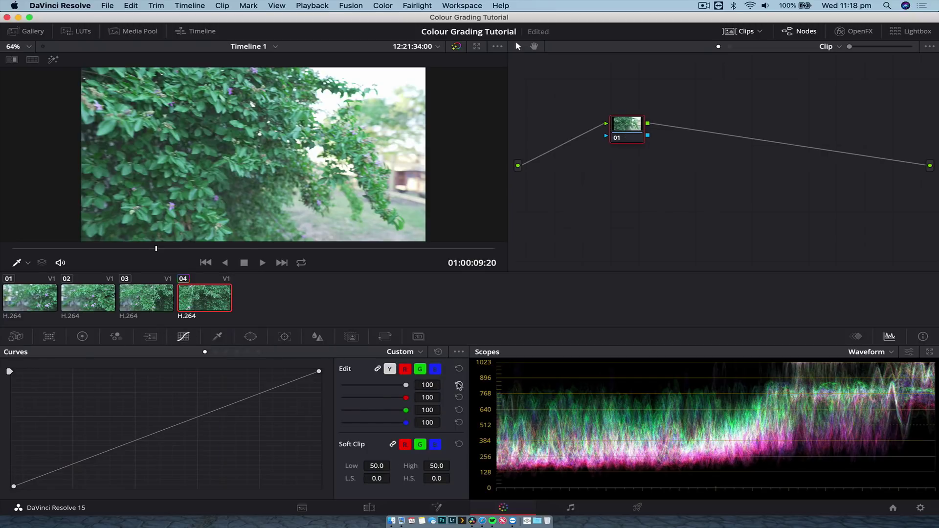
left_click(318, 337)
left_click(360, 337)
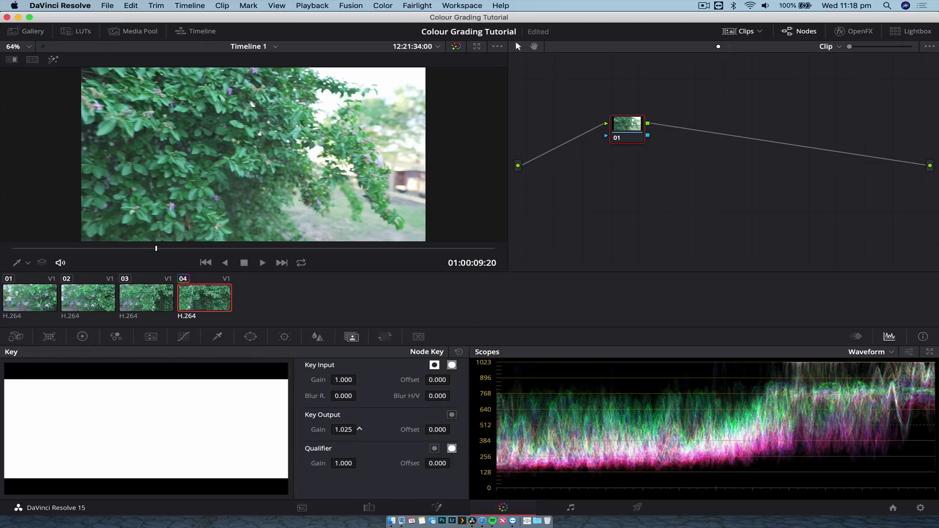
left_click_drag(320, 430, 443, 430)
double_click(324, 433)
Redisplay the primaries color wheels, view the Parade and Vectorscope scopes, and set the scope back to Waveform.
left_click(83, 338)
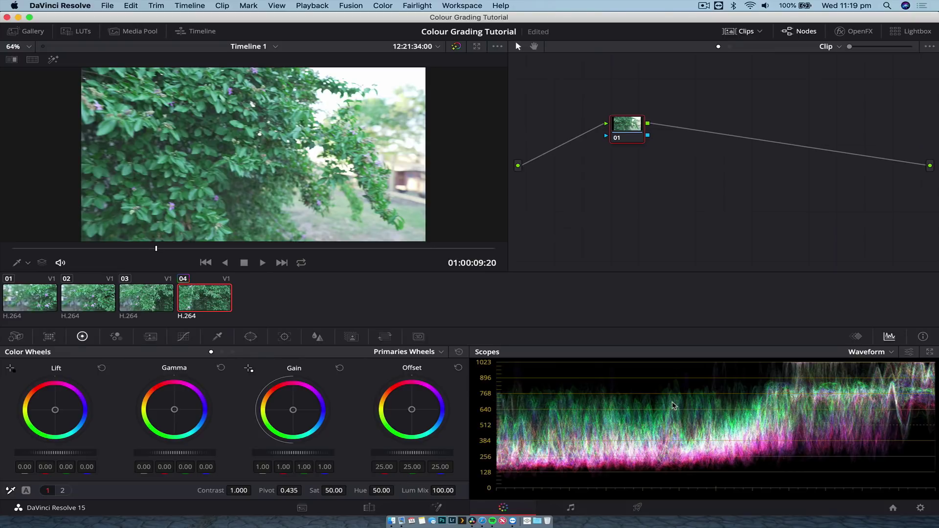
left_click(893, 353)
left_click(876, 368)
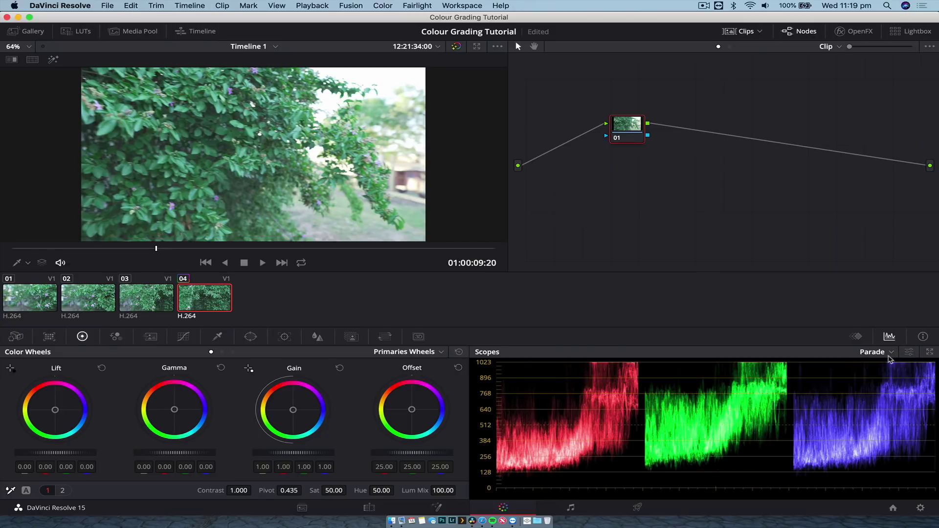
left_click(893, 352)
left_click(884, 389)
left_click(893, 353)
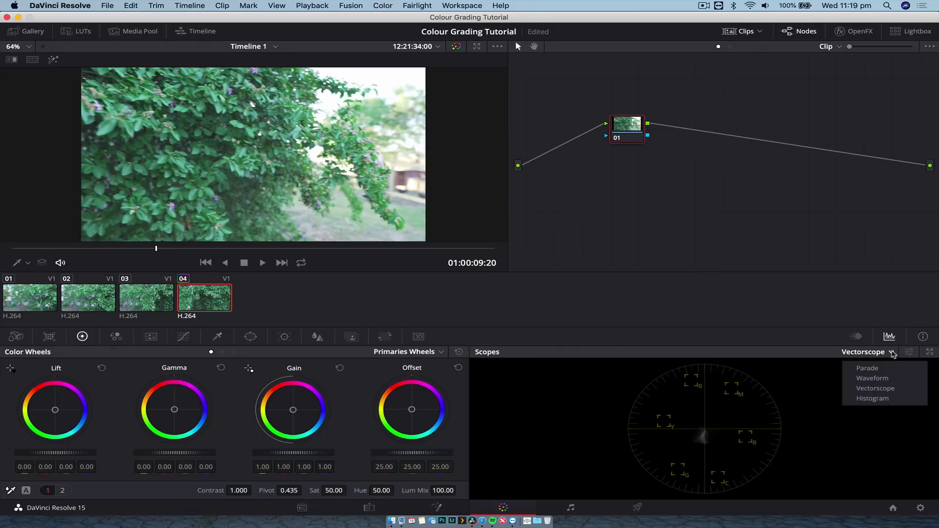
left_click(889, 379)
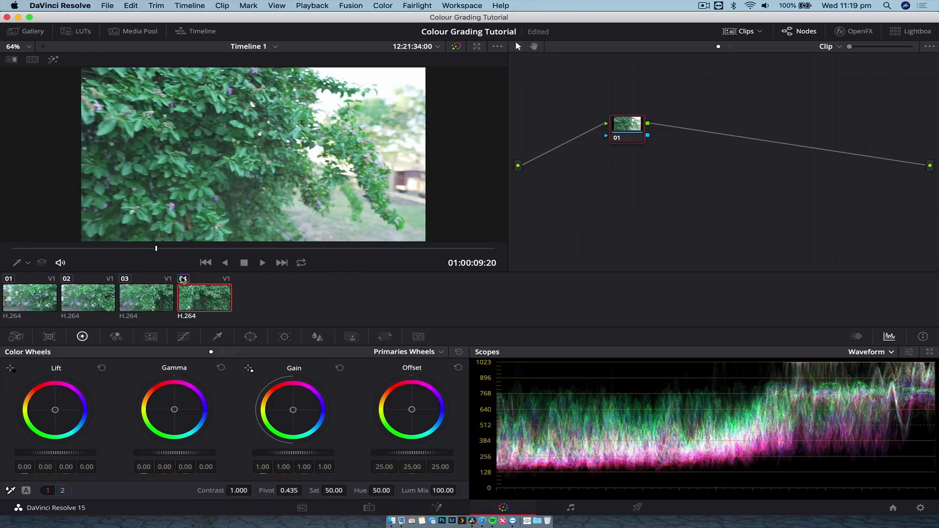
Look through the other clips on the timeline and select clip 01, repositioning its node in the node graph.
left_click(87, 297)
left_click(123, 303)
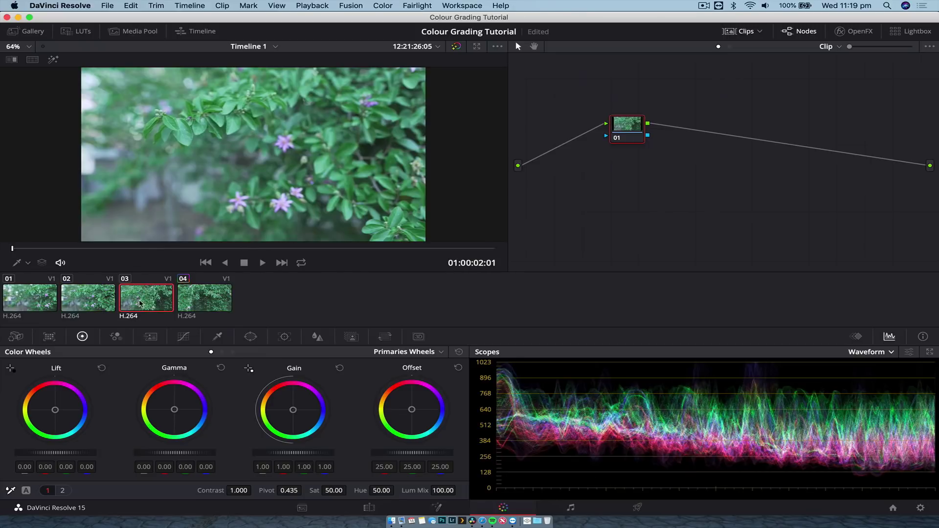
left_click(35, 297)
left_click_drag(632, 132, 591, 117)
Examine the available node commands, including Add Serial Node, without adding a node to clip 01.
left_click(384, 6)
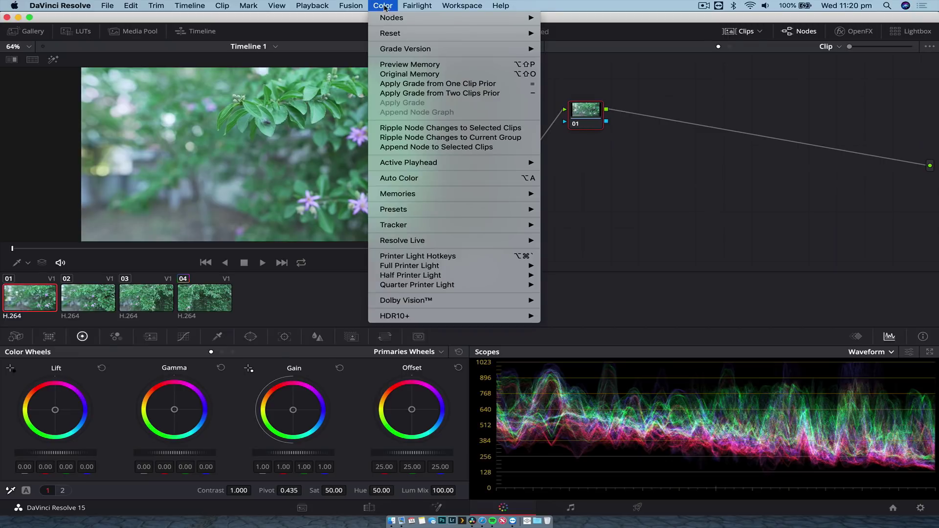
mouse_move(390, 17)
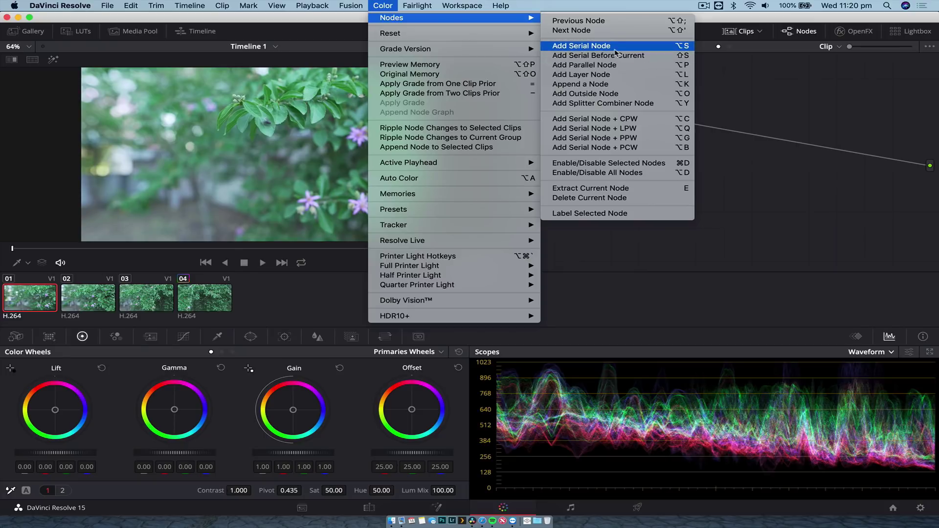
left_click(775, 84)
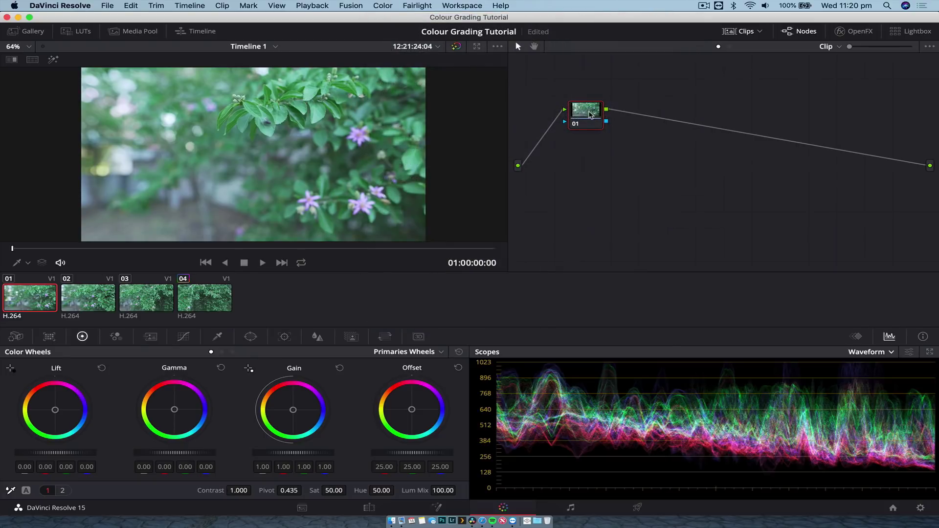
left_click_drag(590, 115, 593, 127)
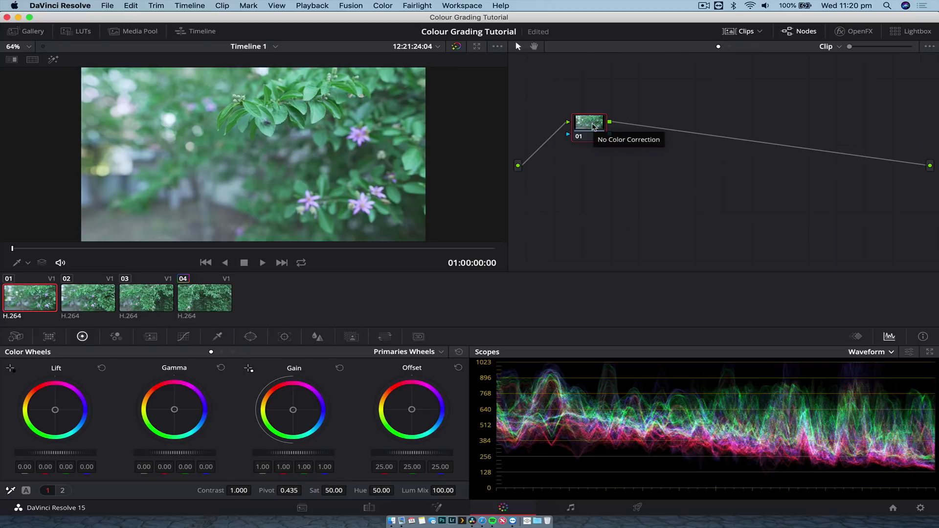
Try adding a serial node after node 01, review the node commands, and delete the added node.
key("alt+s")
left_click(383, 6)
mouse_move(422, 34)
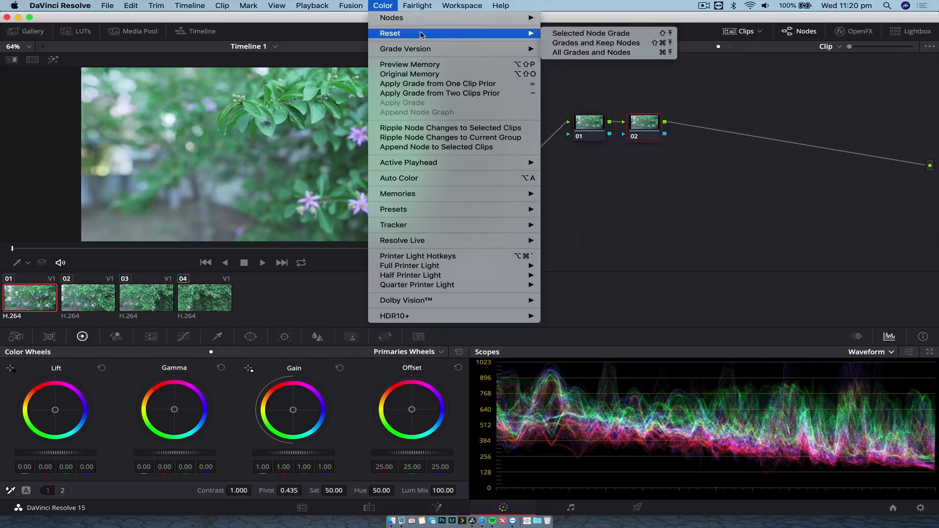
mouse_move(416, 18)
left_click(626, 48)
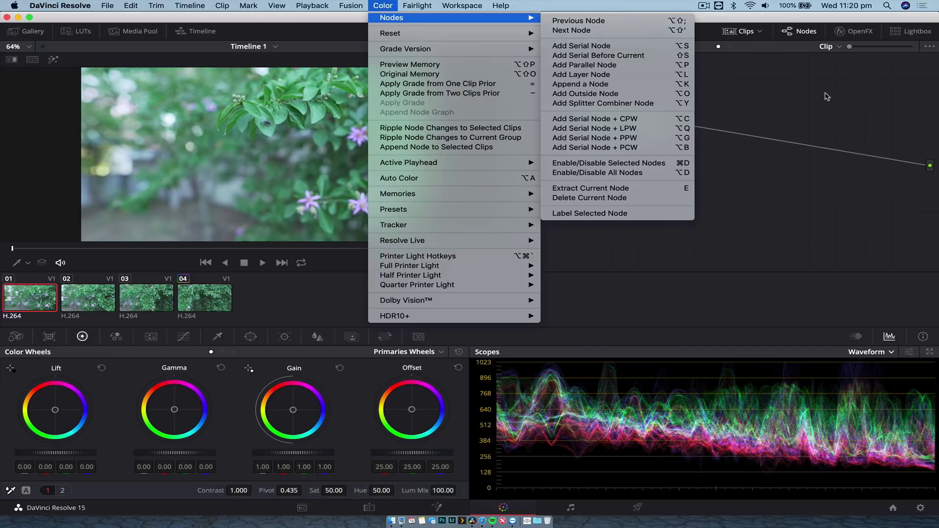
mouse_move(684, 128)
left_mouse_down()
mouse_move(687, 137)
mouse_move(689, 125)
left_mouse_up()
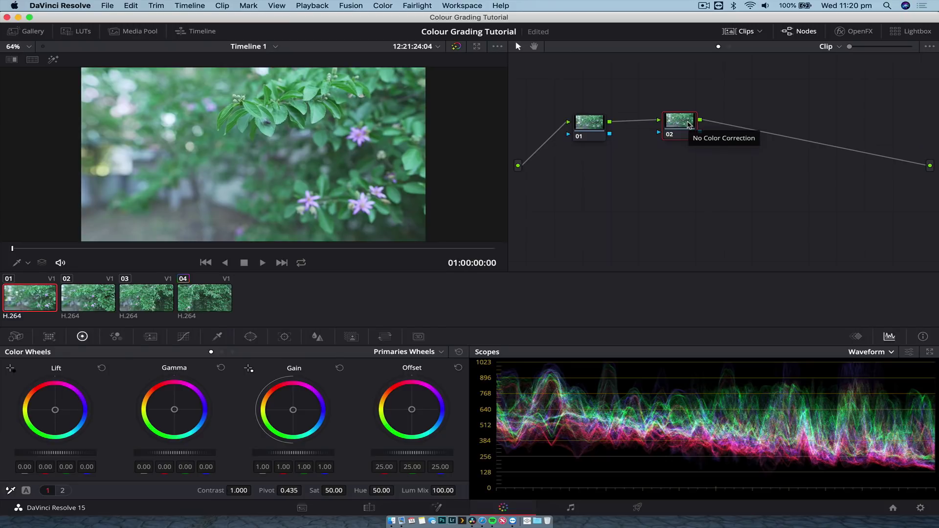
key("Delete")
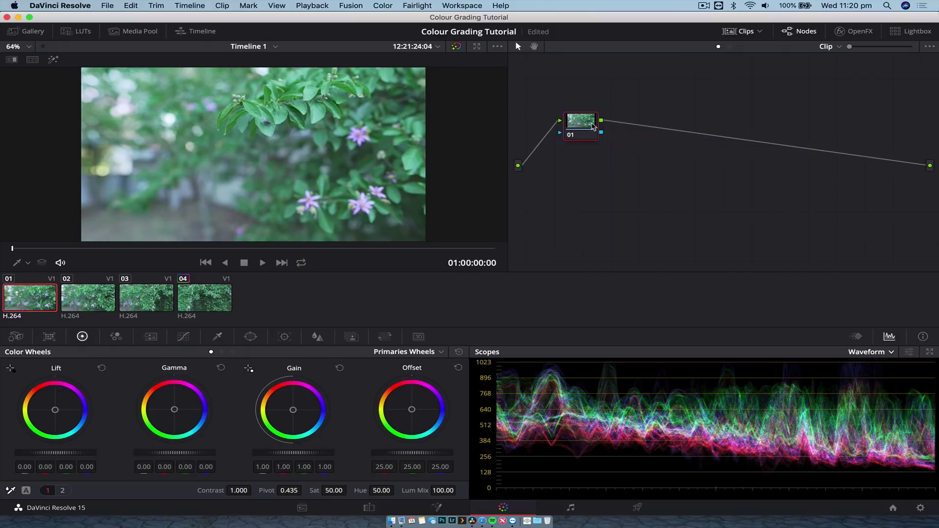
left_click_drag(601, 128, 579, 140)
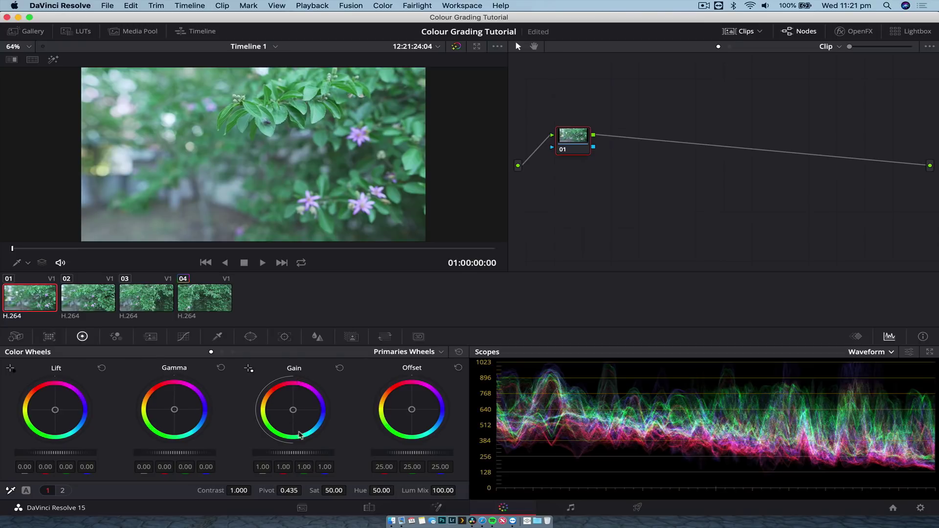
Adjust node 01's primaries wheels, setting Gain to 1.04, Lift to -0.07 and Gamma to -0.02.
mouse_move(292, 453)
left_mouse_down()
mouse_move(313, 452)
mouse_move(274, 453)
left_mouse_up()
left_click_drag(294, 451, 313, 453)
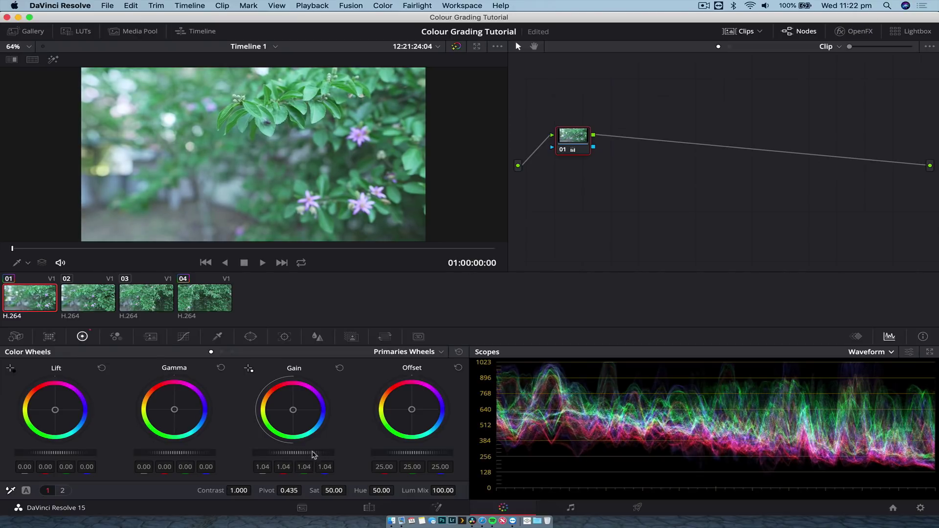
left_click_drag(56, 453, 44, 453)
left_click_drag(174, 452, 165, 453)
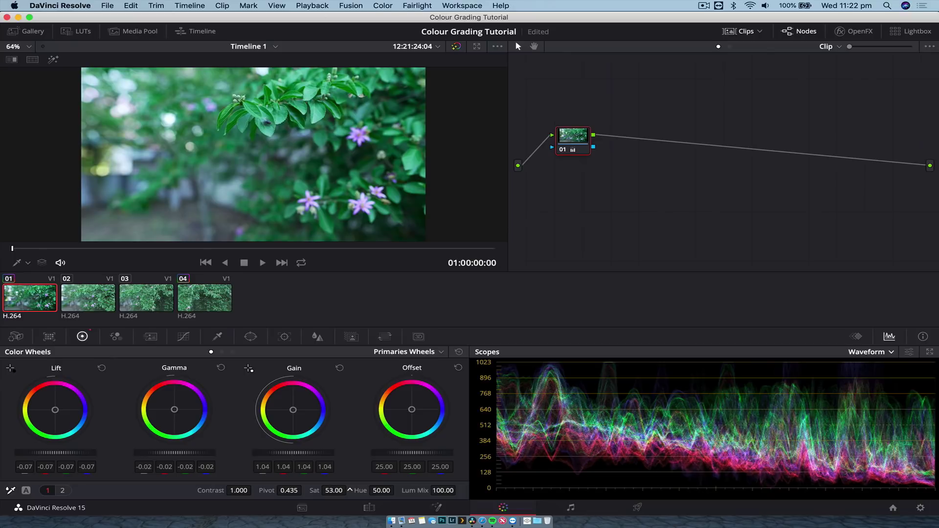
Set node 01's saturation to 54.60 and its color temperature to 300.
left_click_drag(350, 489, 350, 490)
mouse_move(352, 492)
left_mouse_down()
mouse_move(319, 493)
mouse_move(336, 493)
left_mouse_up()
left_click(68, 488)
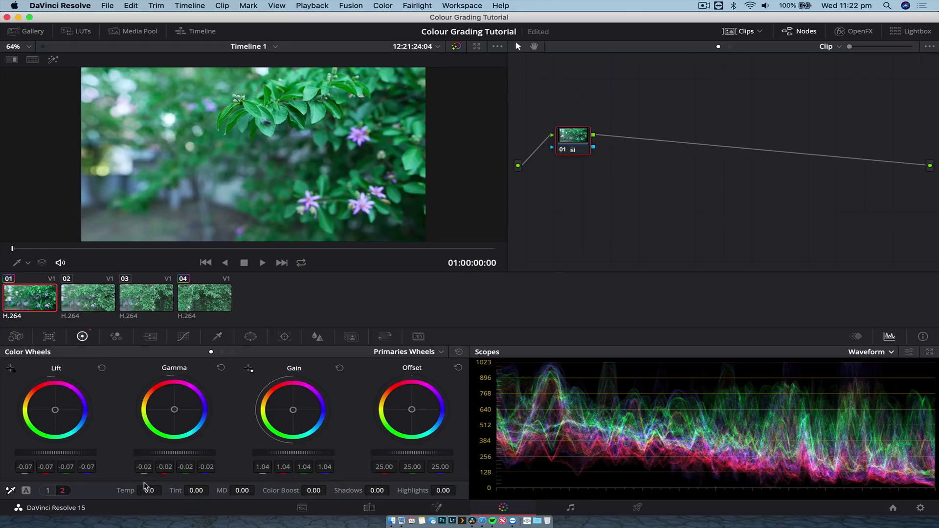
left_click(49, 491)
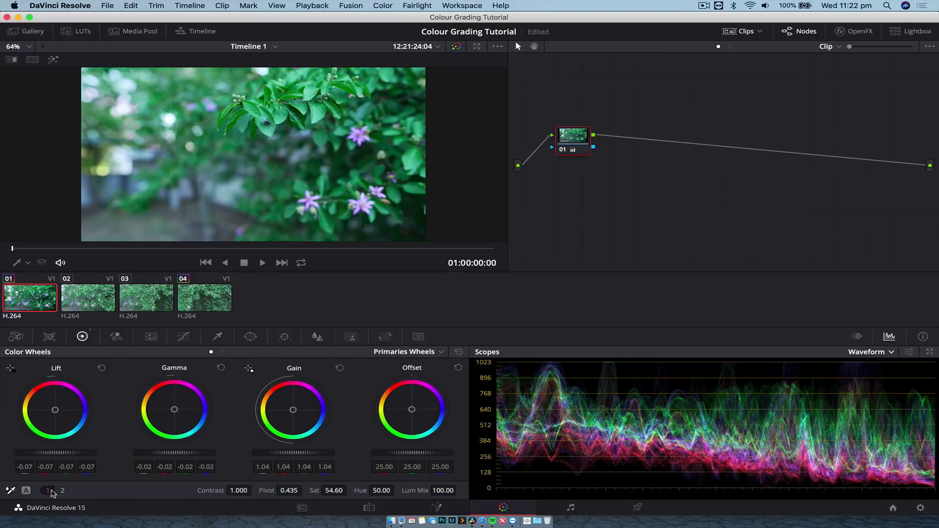
left_click(62, 491)
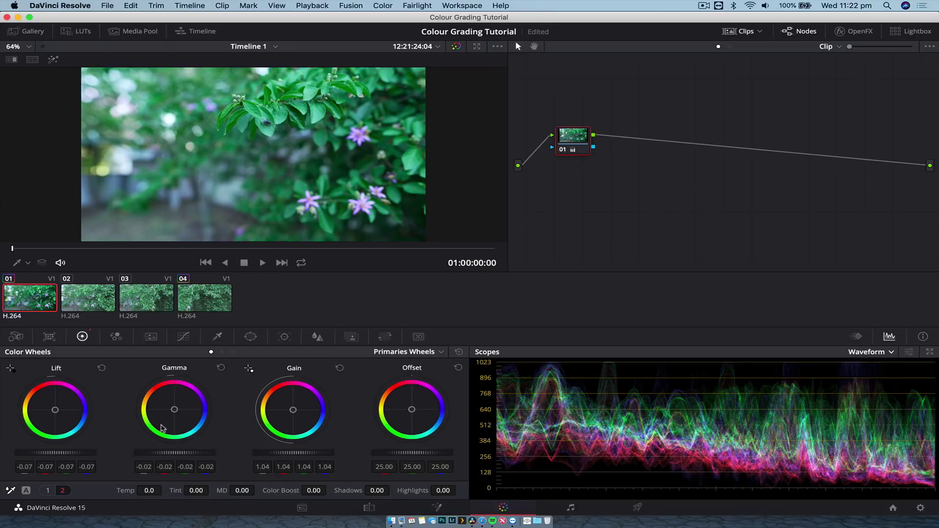
left_click_drag(155, 491, 162, 490)
Label node 01 "base" in the node graph.
mouse_move(581, 151)
left_mouse_down()
mouse_move(569, 140)
mouse_move(578, 143)
left_mouse_up()
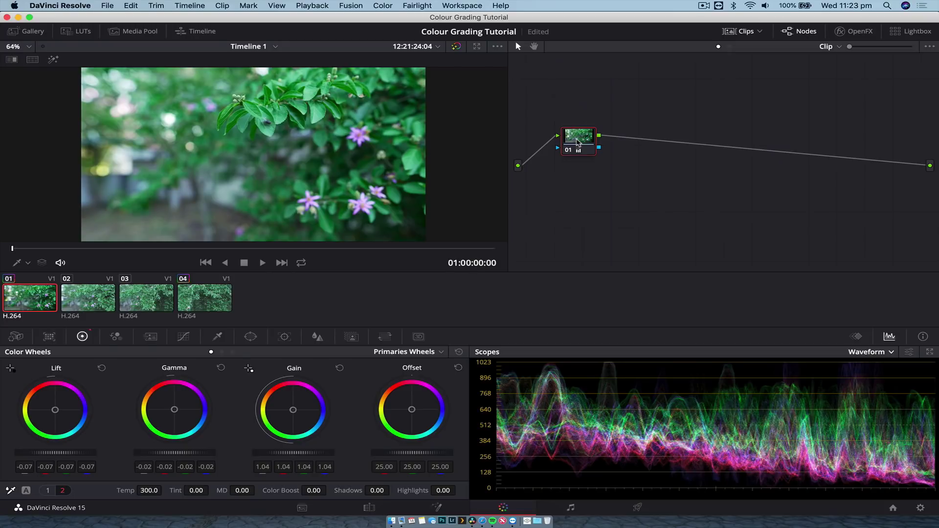
mouse_move(578, 142)
left_mouse_down()
mouse_move(606, 140)
mouse_move(578, 133)
left_mouse_up()
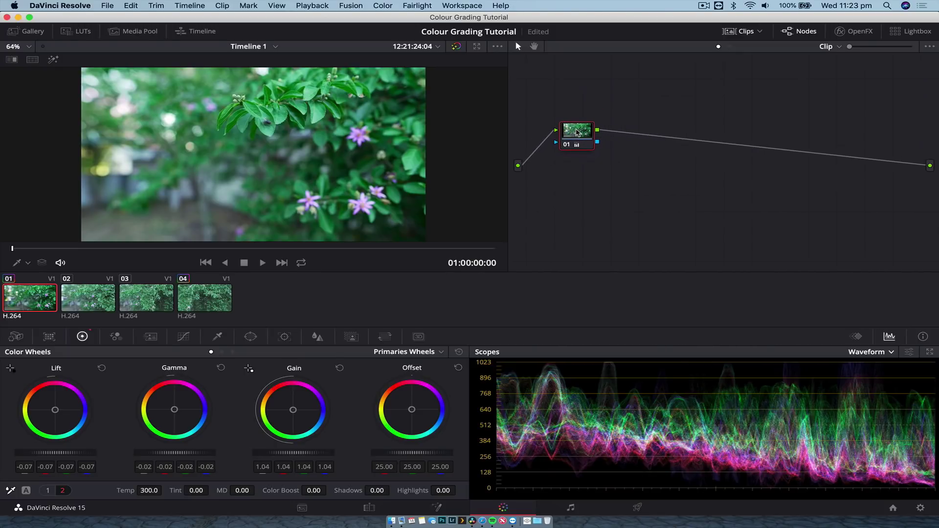
right_click(578, 132)
left_click(602, 150)
key("Return")
left_click_drag(584, 138, 575, 128)
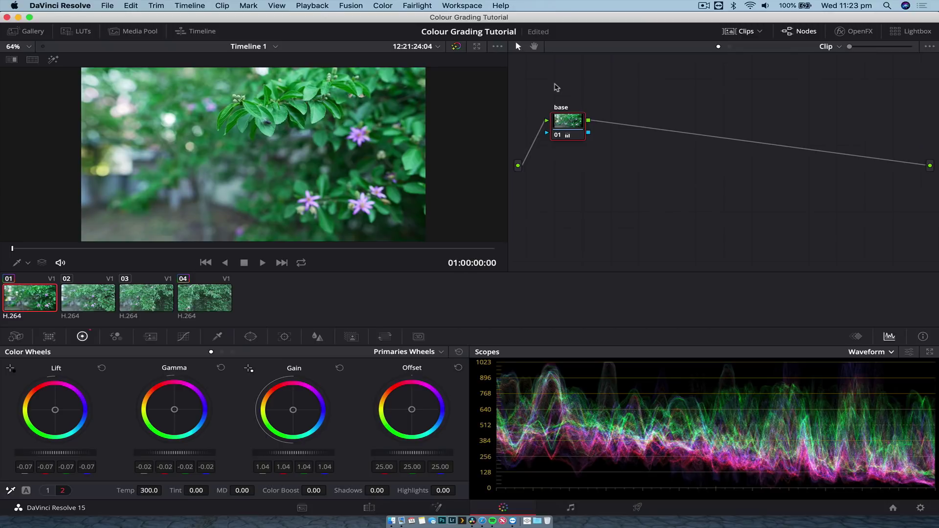
Add a serial node after the base node, lined up beside it in the graph.
key("alt+s")
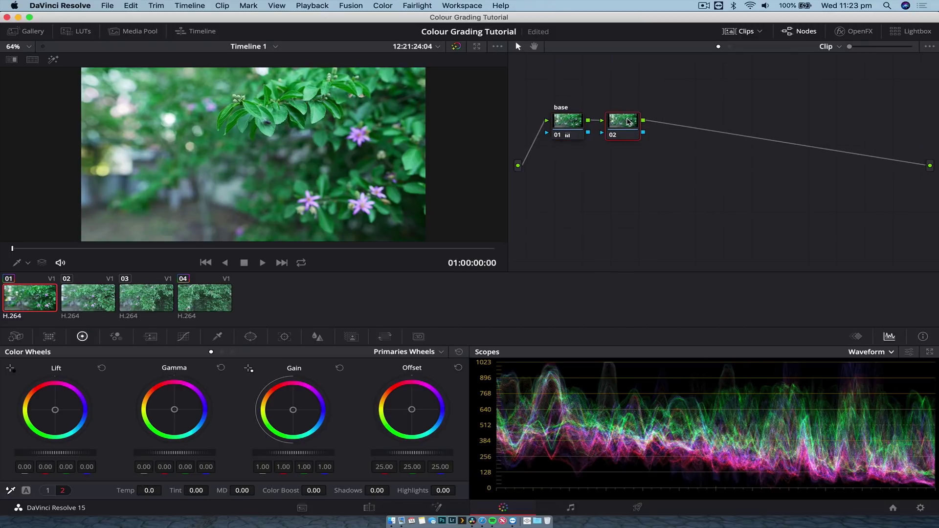
key("Delete")
right_click(585, 123)
mouse_move(644, 172)
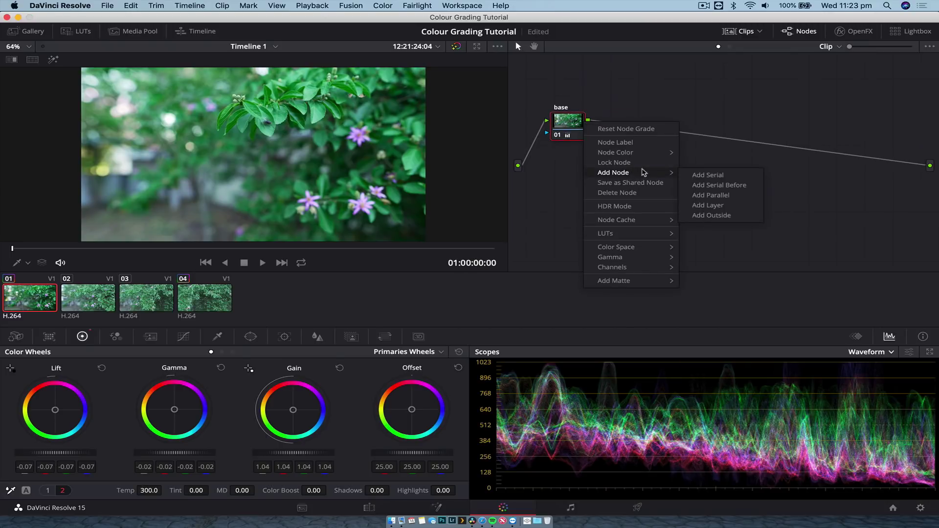
left_click(709, 180)
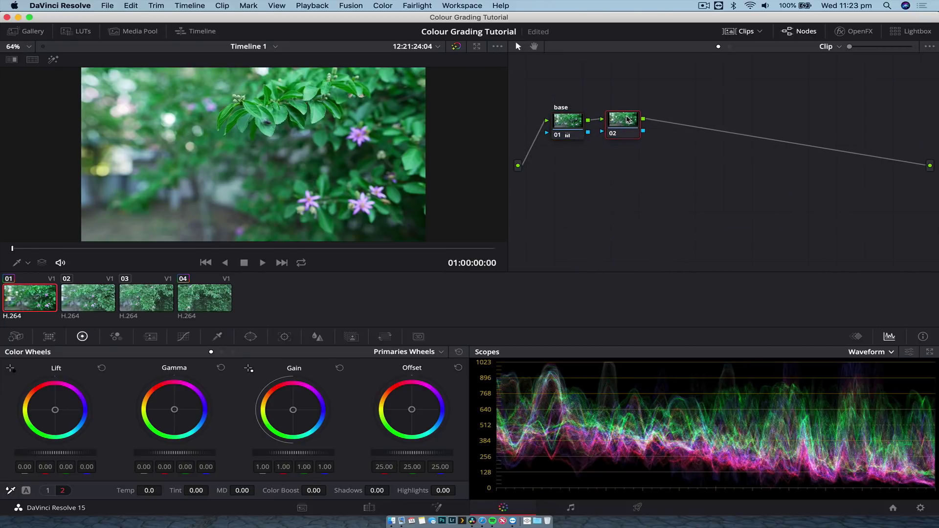
left_click_drag(627, 120, 628, 121)
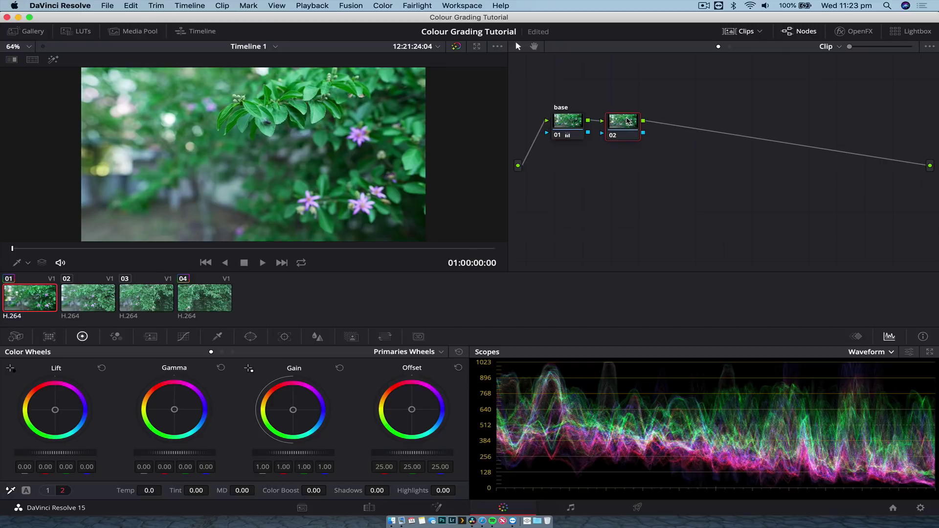
Shape a gentle S-curve in node 02's Custom curve using three control points, and raise the black point slightly.
left_click(188, 339)
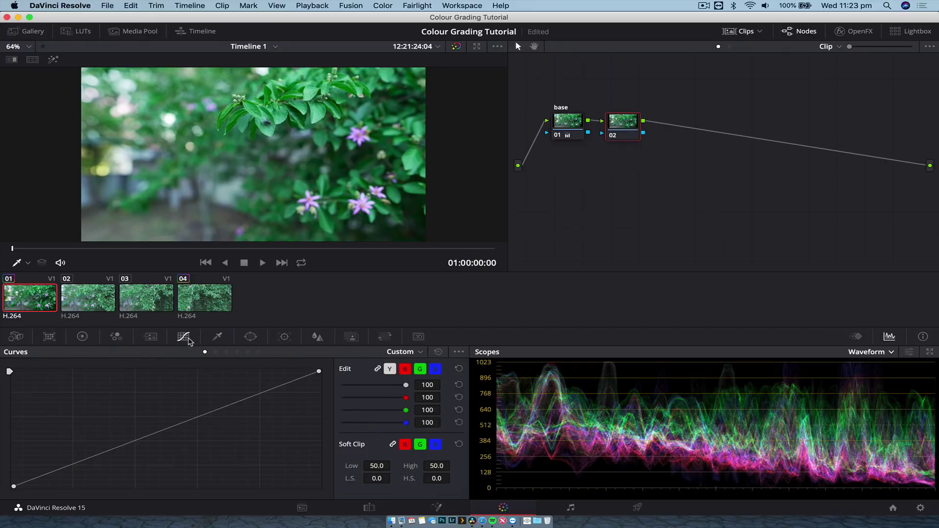
left_click(96, 457)
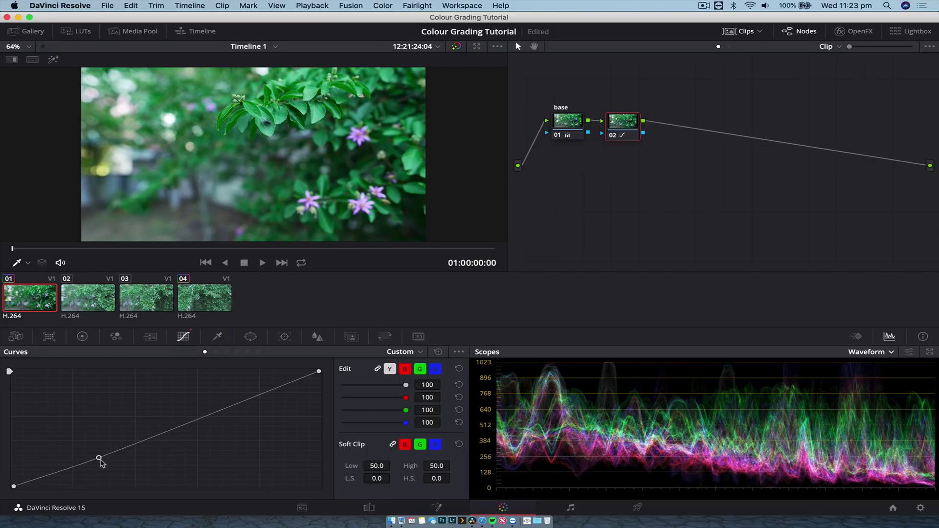
left_click(177, 427)
left_click(232, 401)
left_click_drag(13, 488, 13, 487)
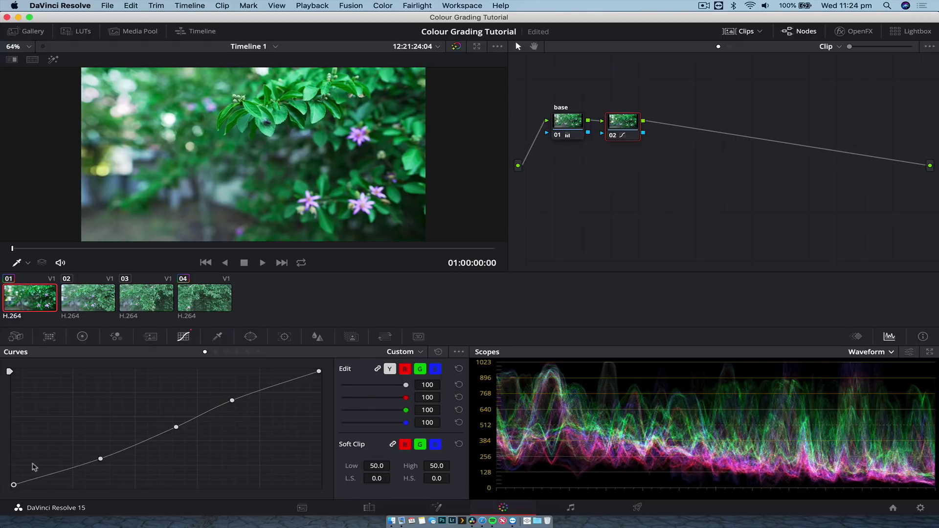
Label node 02 "contrast" and tidy the two nodes' positions in the graph.
left_click_drag(628, 125, 628, 123)
right_click(627, 123)
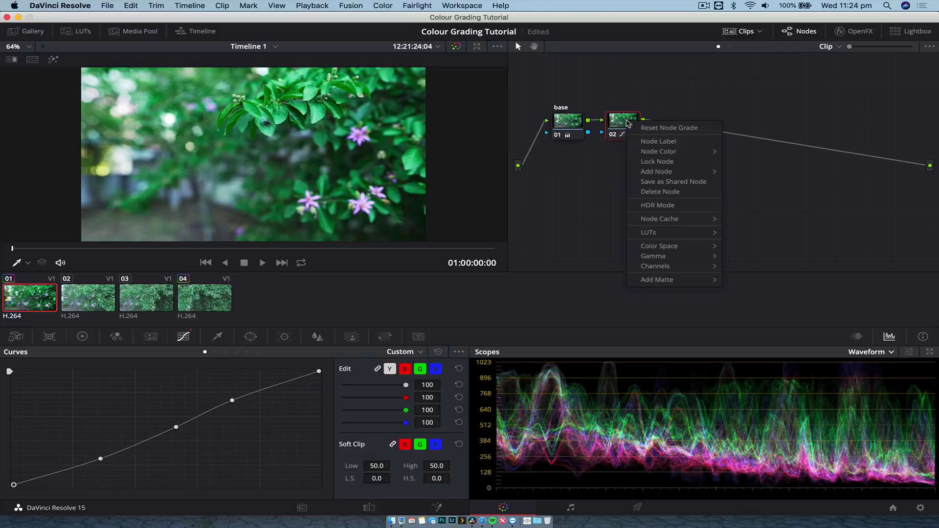
left_click(671, 142)
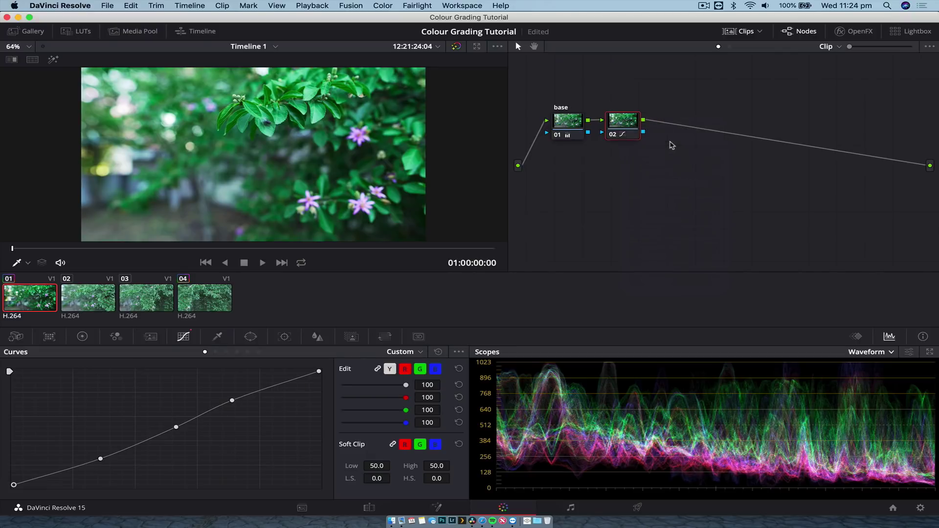
key("Return")
mouse_move(625, 123)
left_mouse_down()
mouse_move(622, 109)
mouse_move(642, 150)
mouse_move(631, 120)
left_mouse_up()
left_click(569, 120)
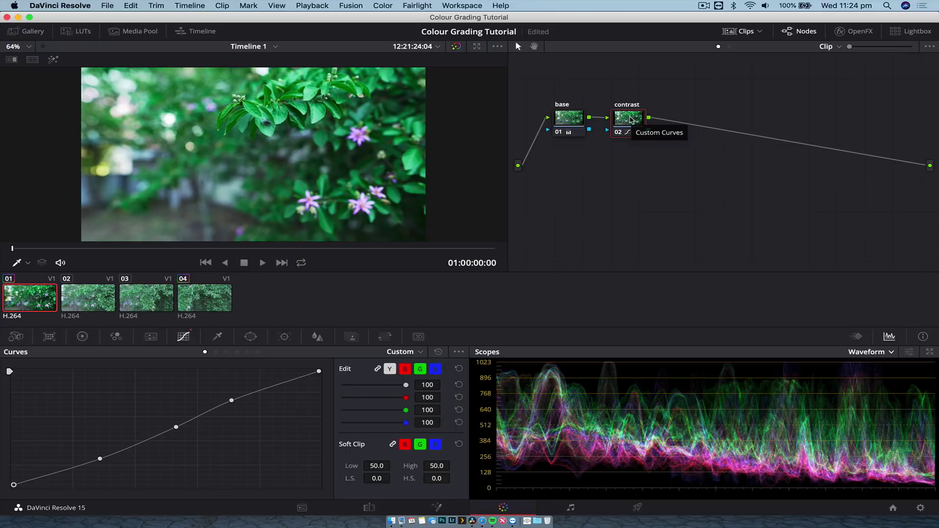
Disable and re-enable the contrast node repeatedly to compare the image with and without the S-curve.
key("super+d")
key("super+d")
key("super+d")
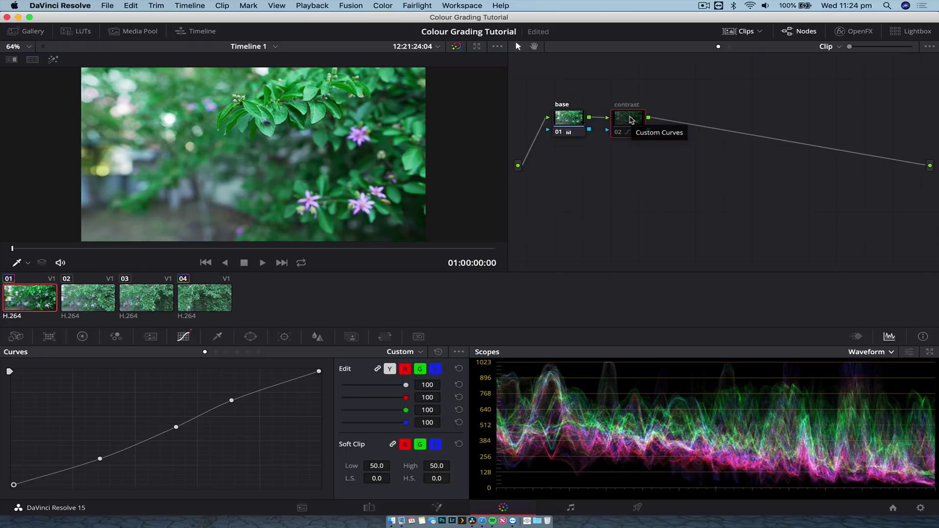
key("super+d")
key("super+d")
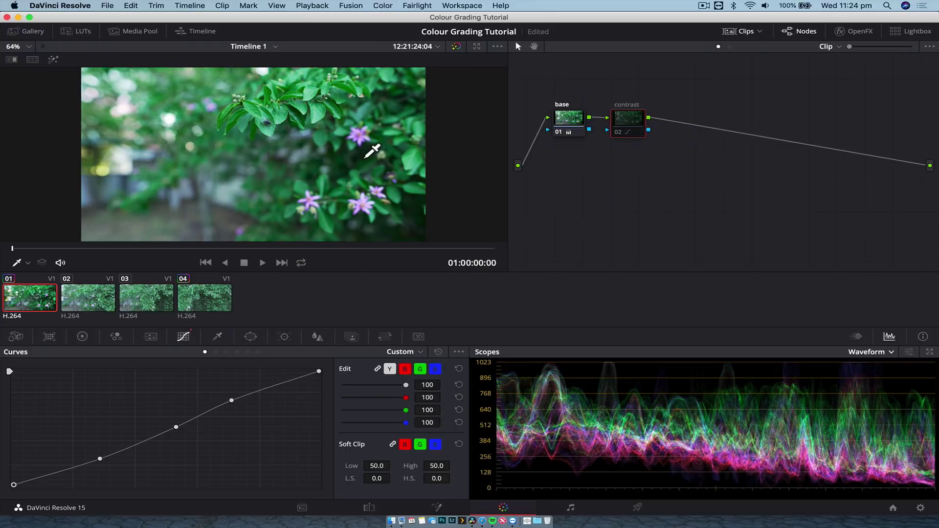
key("super+d")
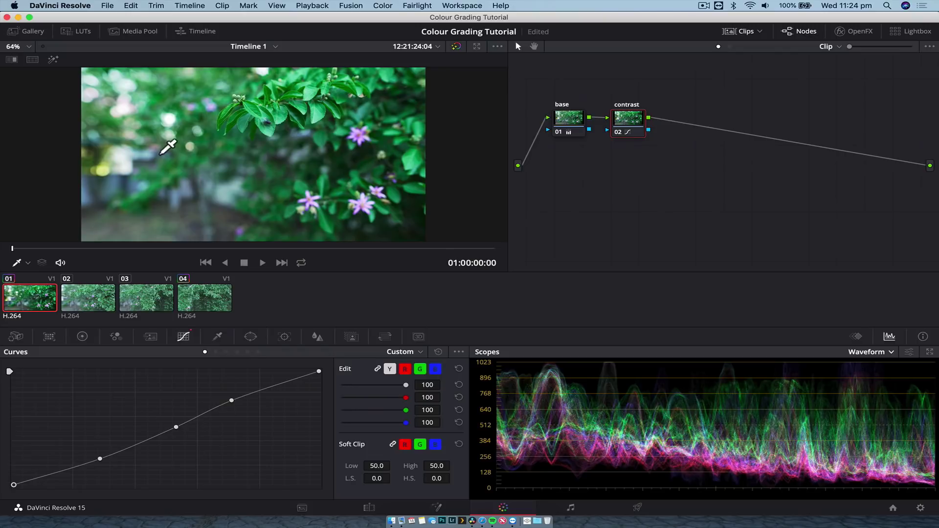
key("super+d")
key("super+d")
Disable and re-enable the base node to compare the image with and without the primary correction.
left_click(576, 122)
key("super+d")
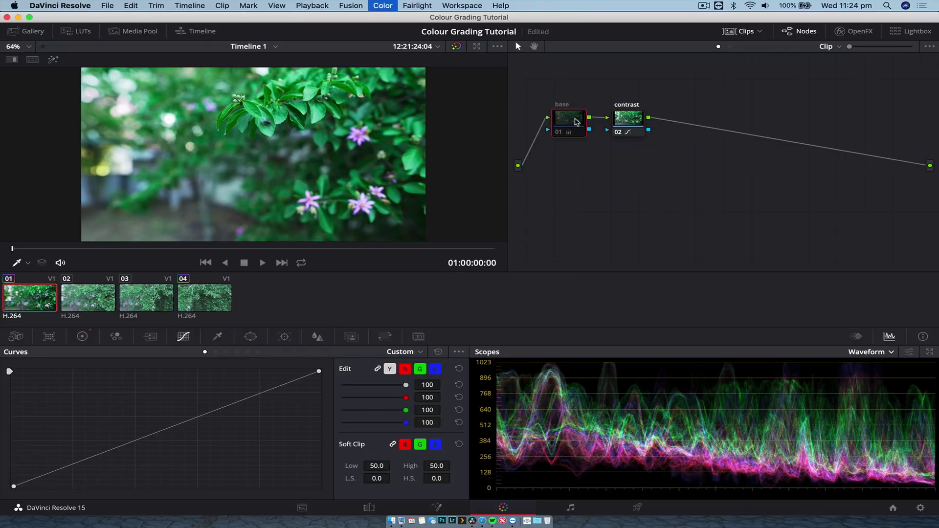
key("super+d")
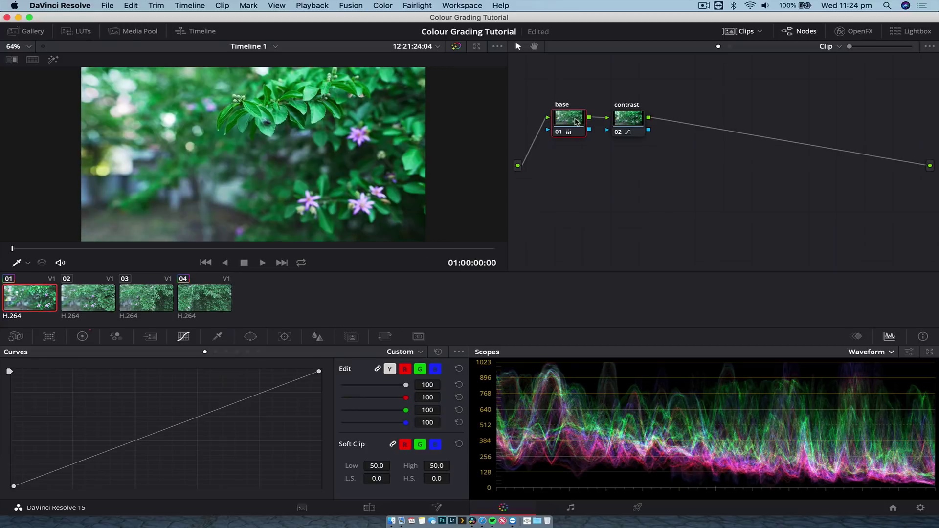
Adjust the contrast node's spacing in the graph and scrub clip 01 to 01:00:01:19.
left_click_drag(636, 121, 643, 122)
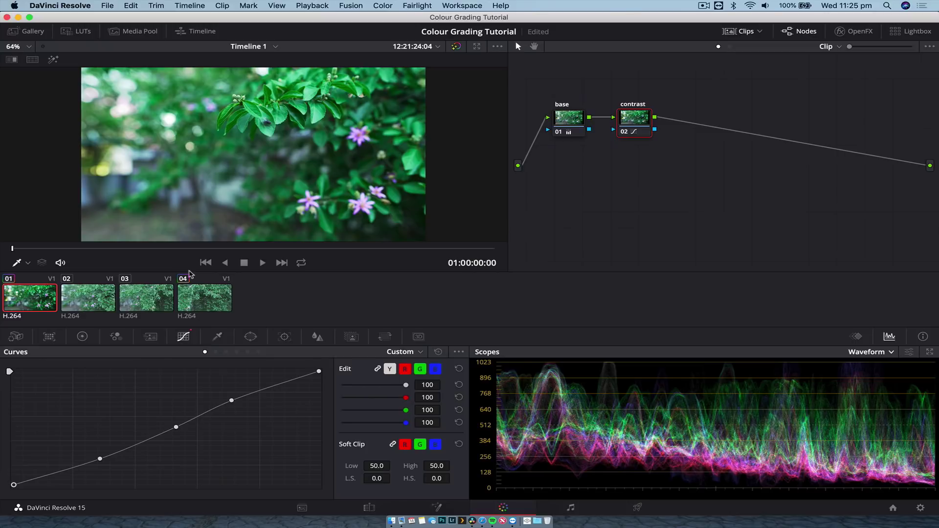
left_click_drag(33, 248, 445, 253)
left_click_drag(636, 118, 633, 117)
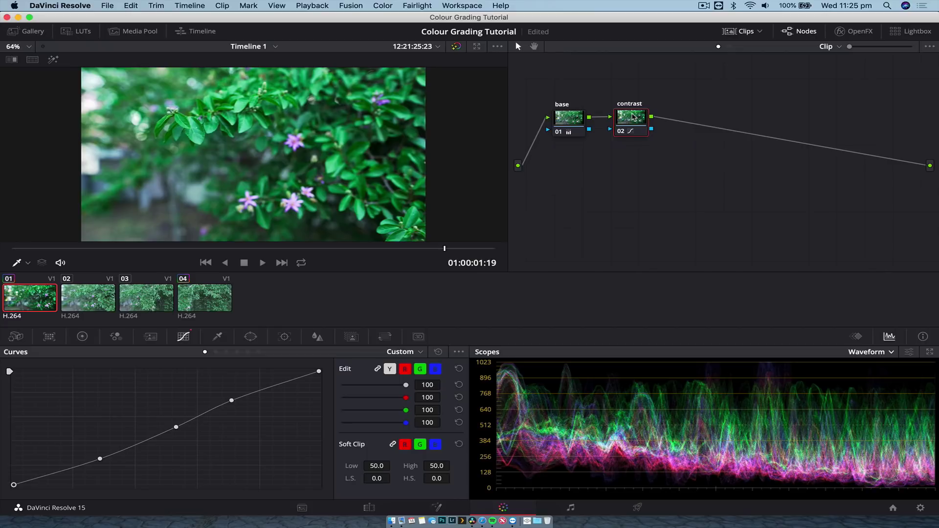
Add a serial node after the contrast node, space it slightly apart and label it "lut".
key("alt+s")
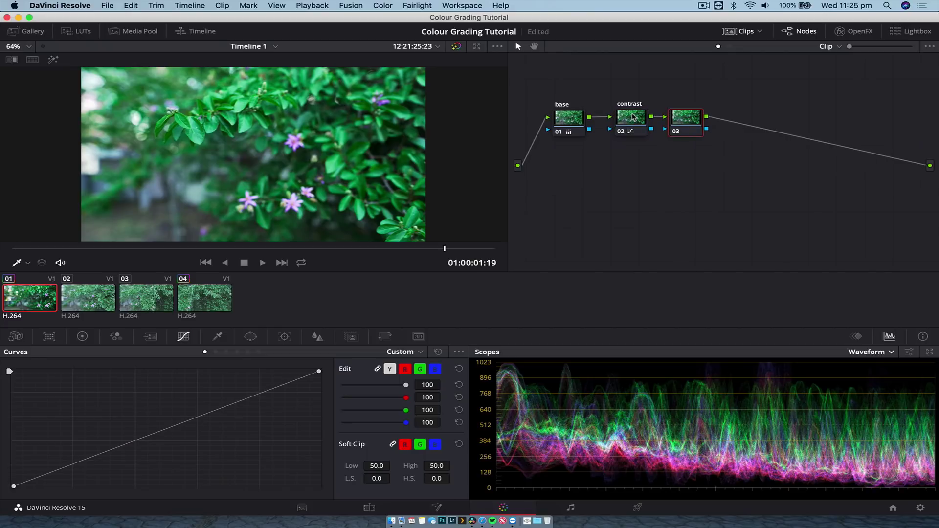
left_click_drag(682, 121, 687, 119)
right_click(687, 120)
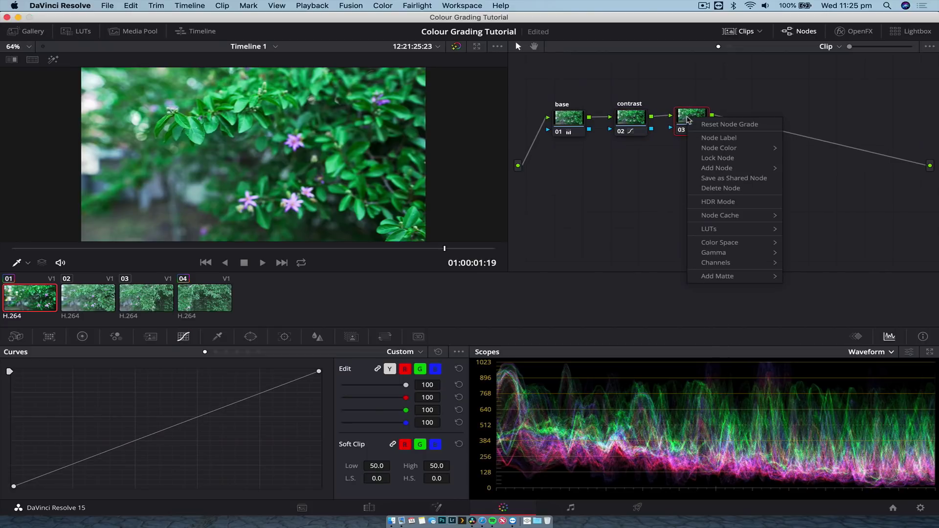
left_click(713, 137)
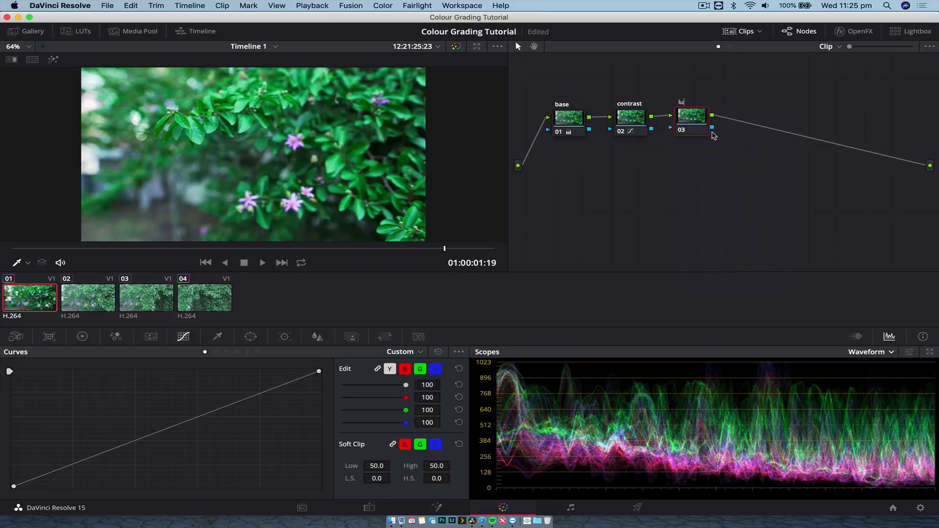
key("Return")
Browse the 3D LUT collections offered for the lut node, including Film Looks, without choosing one.
right_click(690, 115)
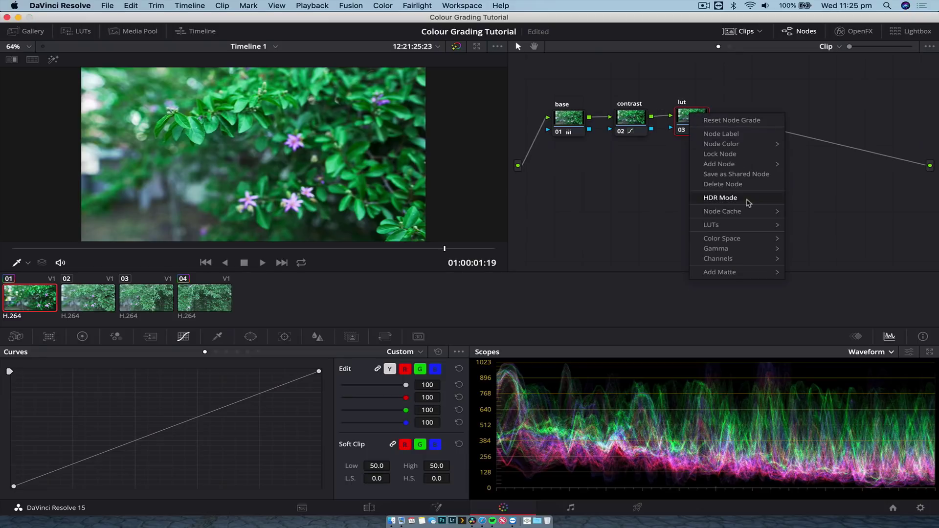
mouse_move(749, 225)
mouse_move(820, 258)
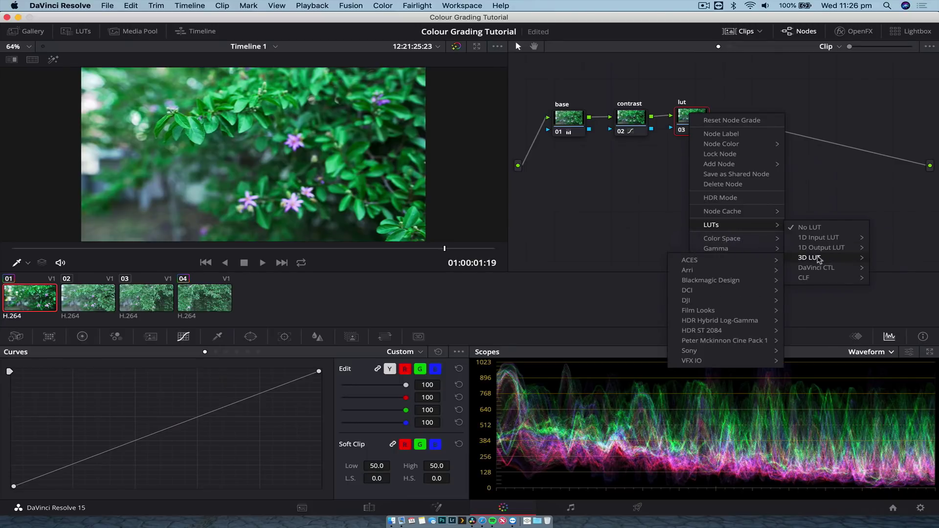
mouse_move(740, 309)
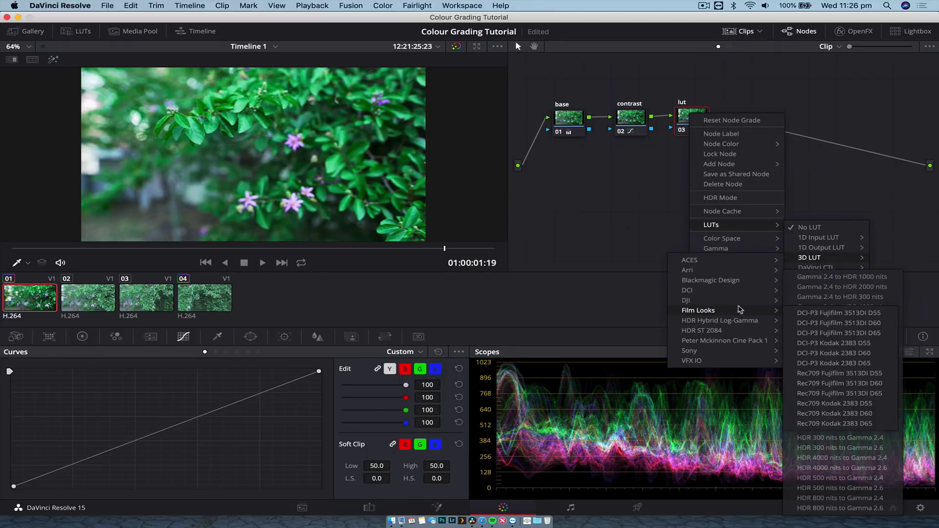
mouse_move(750, 332)
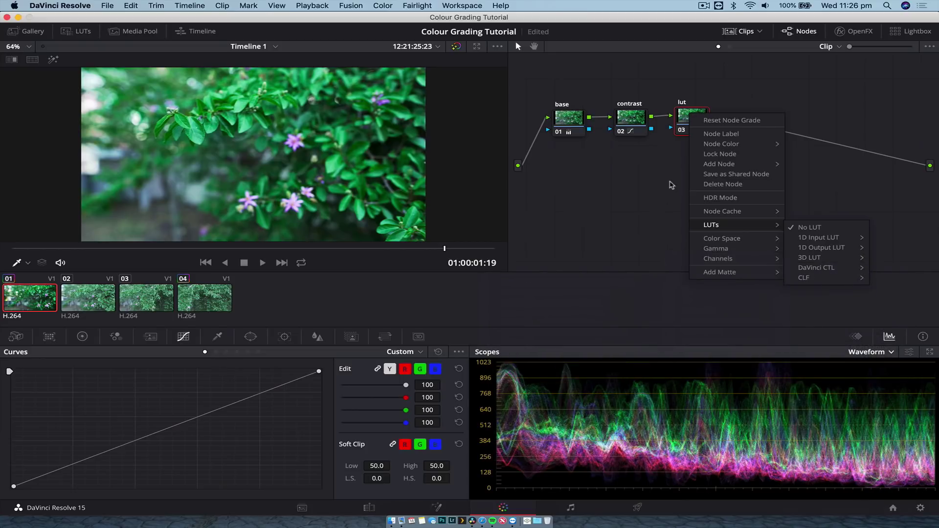
left_click(684, 133)
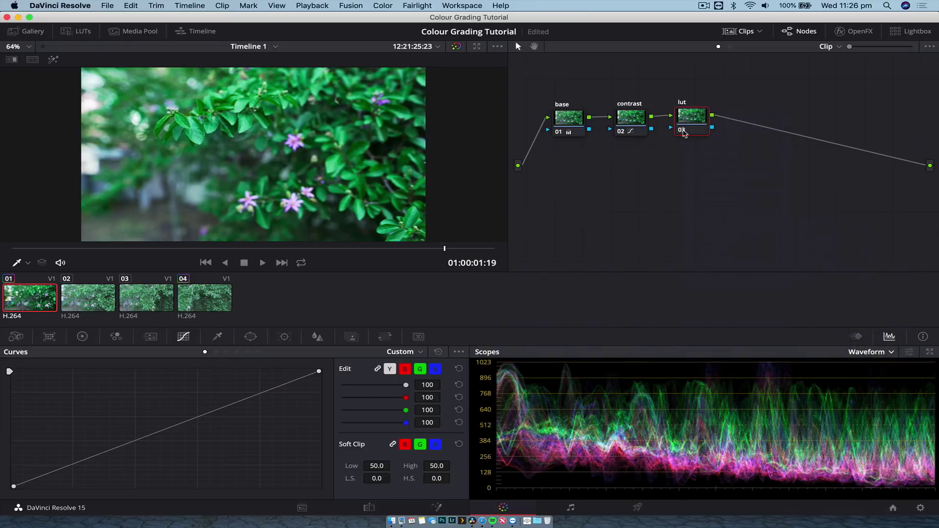
Apply the Kodak Killer_4 LUT from the Peter Mckinnon Cine Pack 1 to the lut node and scrub the clip to 01:00:01:10.
left_click(75, 32)
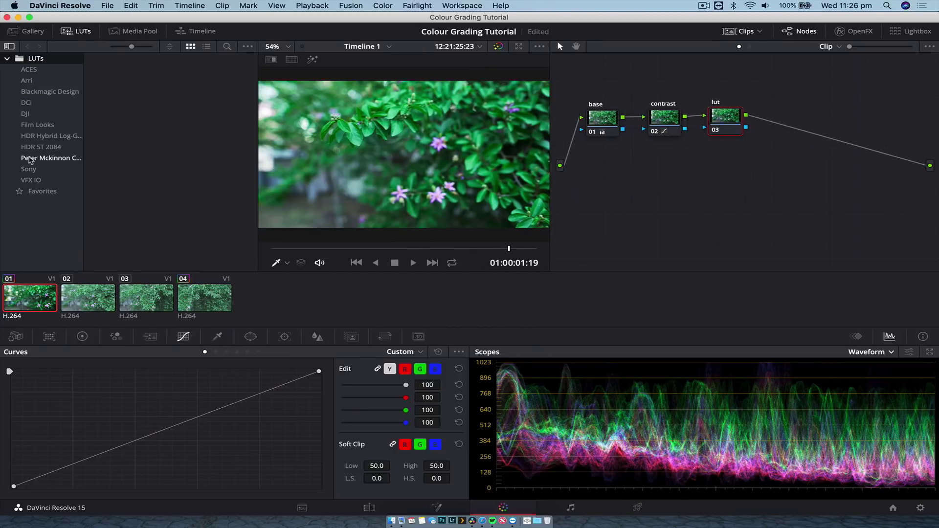
left_click(30, 158)
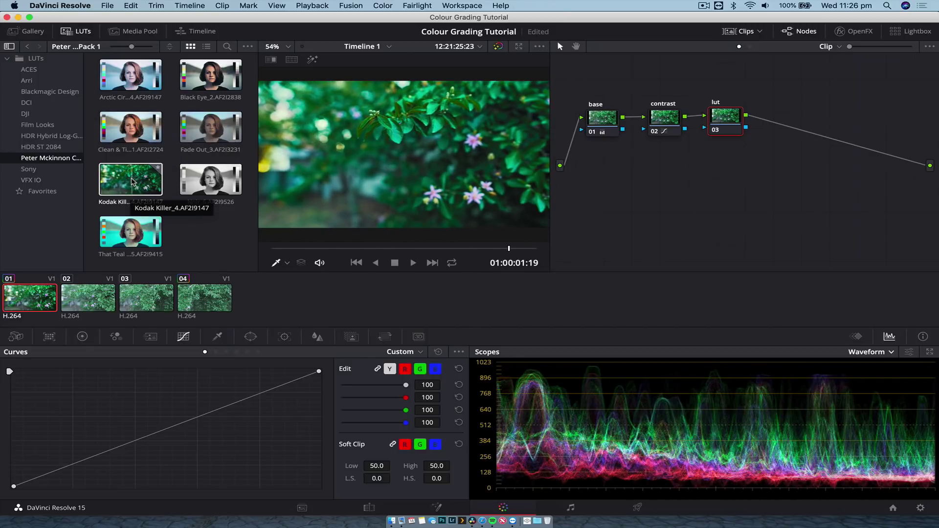
double_click(125, 186)
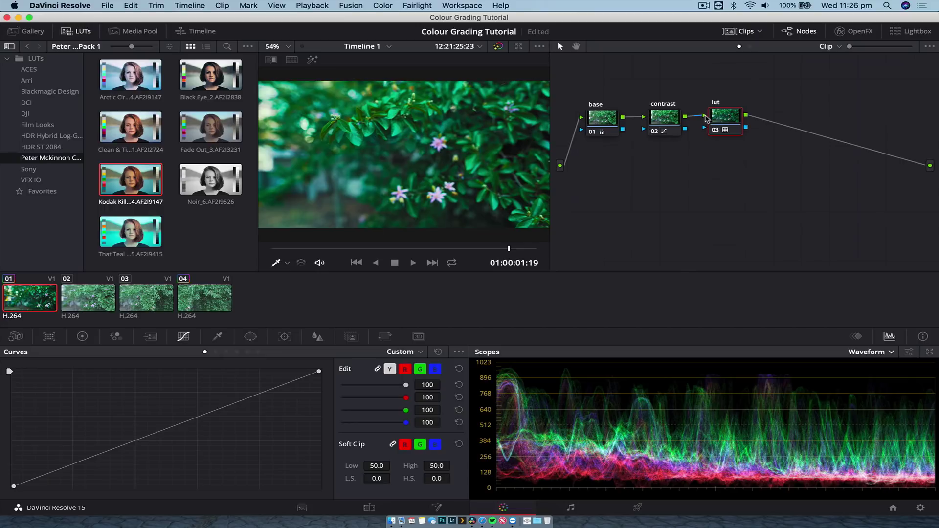
left_click(76, 32)
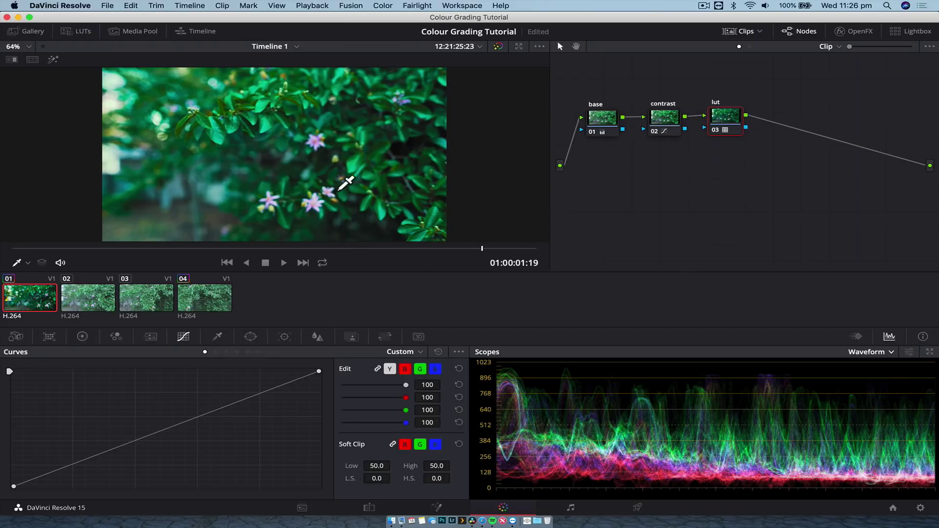
left_click_drag(163, 249, 381, 256)
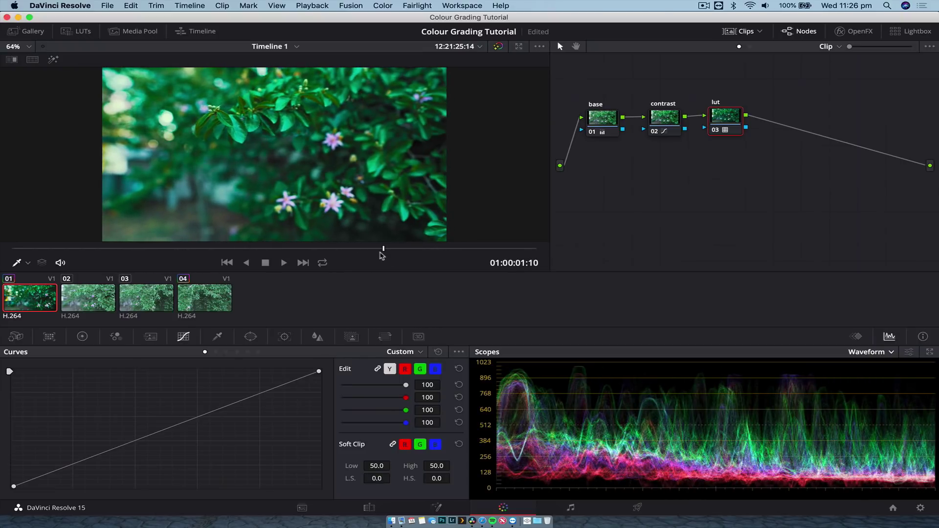
Set the lut node's Key Output gain to 0.5 and scrub the clip to 01:00:01:11 to check the look.
left_click(351, 337)
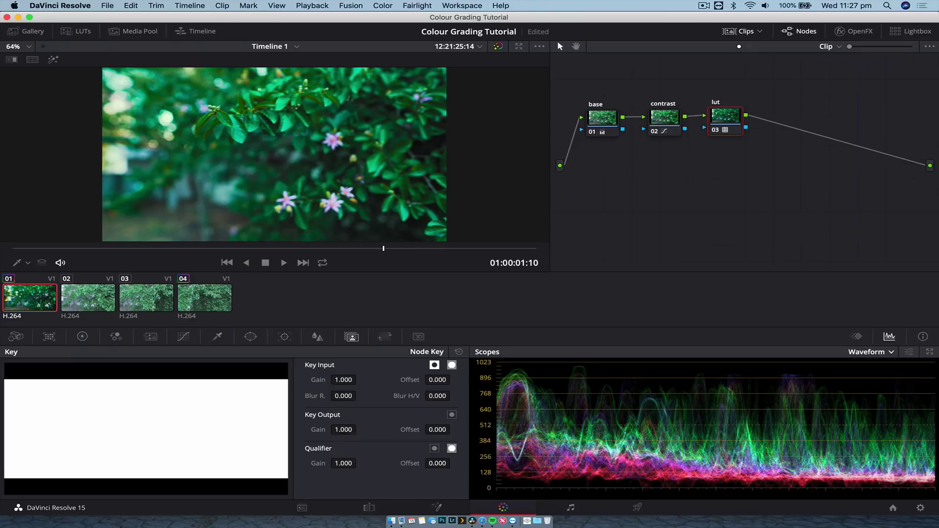
left_click(344, 435)
type("0.5")
key("Return")
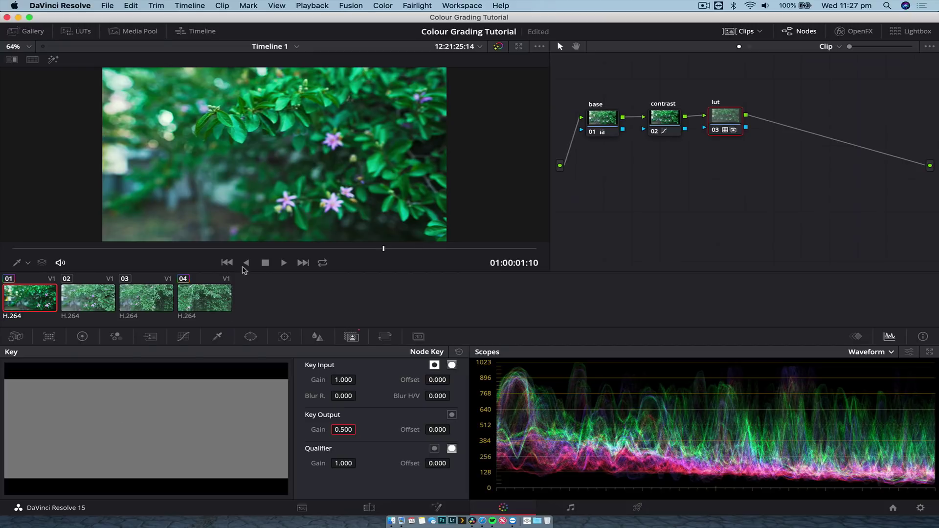
left_click_drag(265, 249, 401, 267)
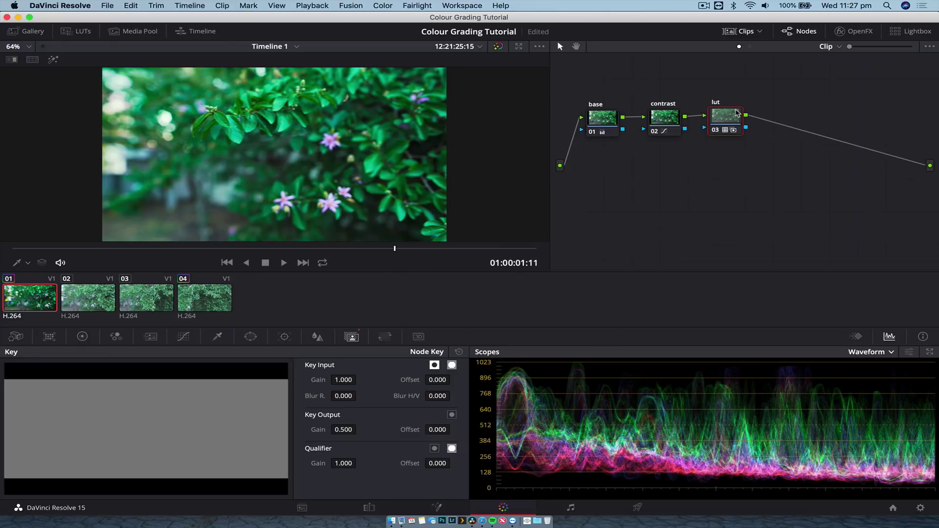
Disable and re-enable the lut node repeatedly to compare the image with and without the LUT.
key("super+d")
key("super+d")
key("super+d")
key("super+d")
Disable all nodes, and re-enable base, contrast and lut one at a time to review each stage of the grade.
left_click(604, 120)
key("alt+d")
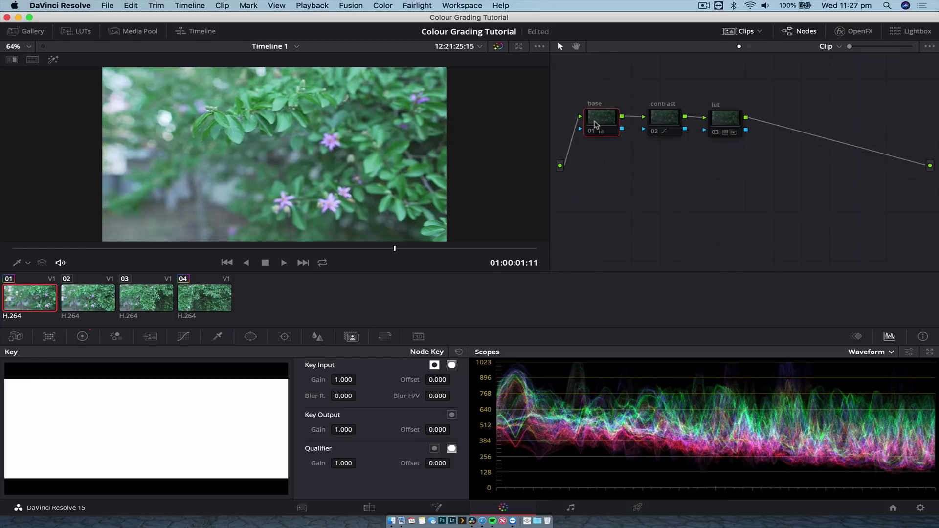
key("super+d")
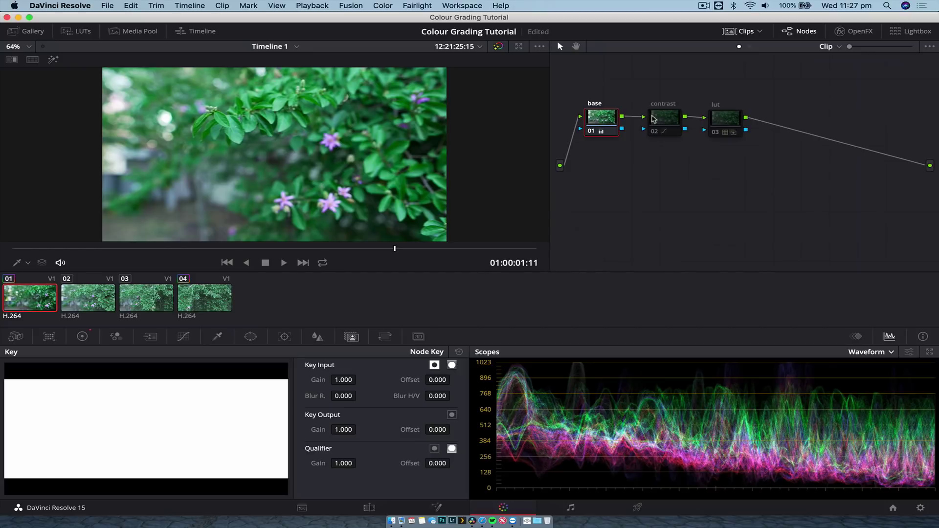
left_click(653, 119)
key("super+d")
left_click(738, 120)
key("super+d")
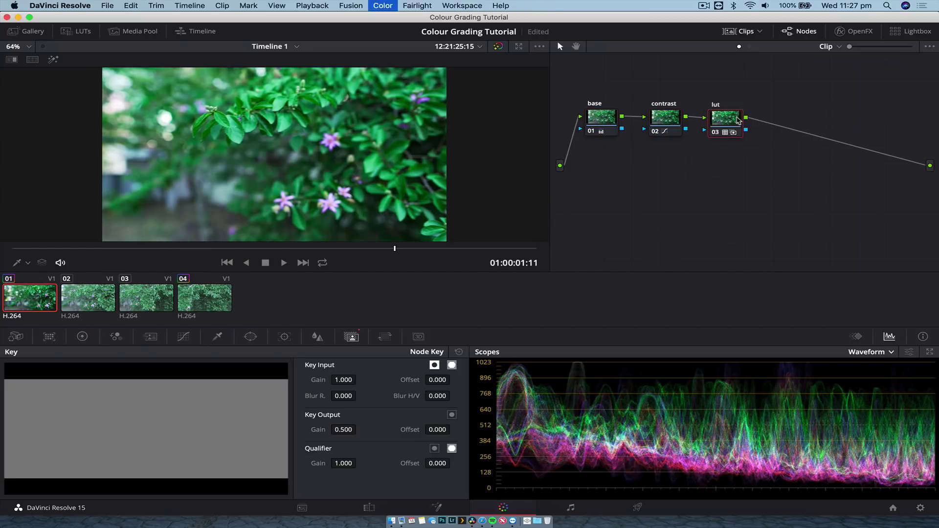
Tidy the lut node's position, and add a serial node after it labelled "vignette".
left_click_drag(738, 120, 733, 119)
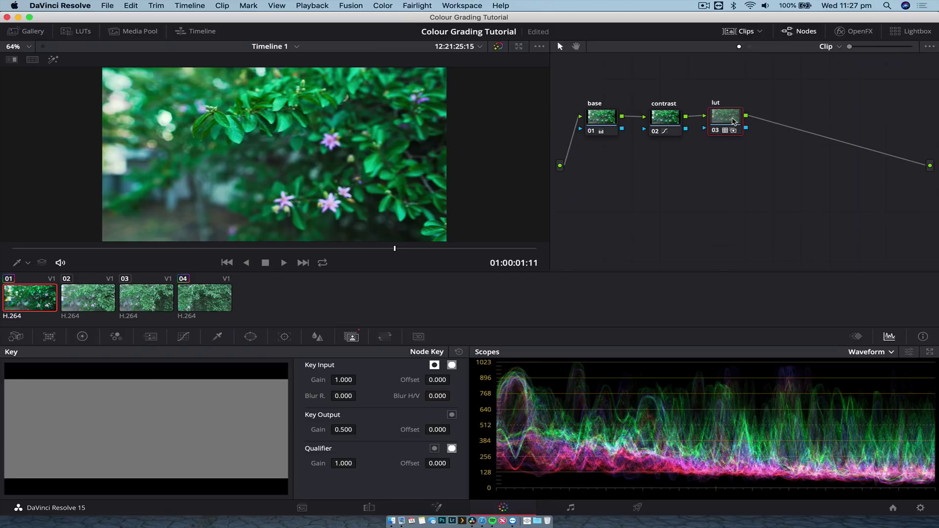
key("alt+s")
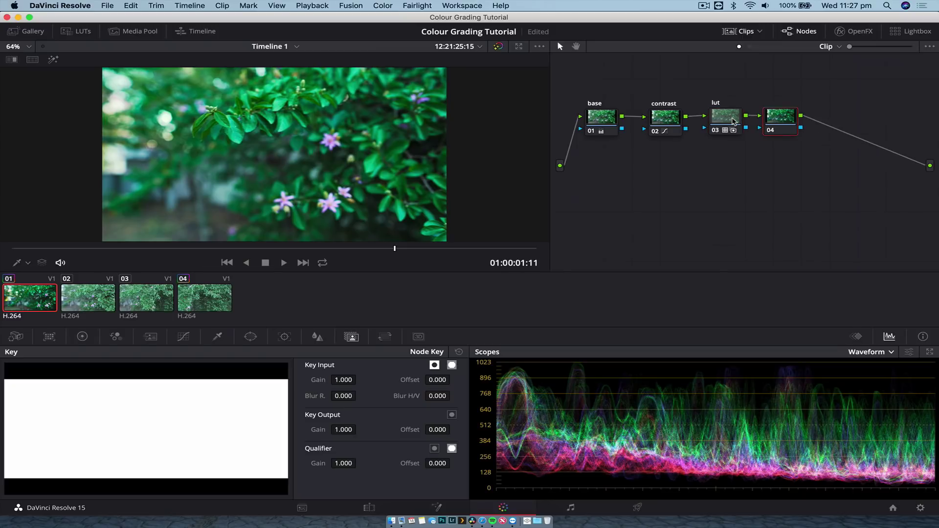
right_click(767, 117)
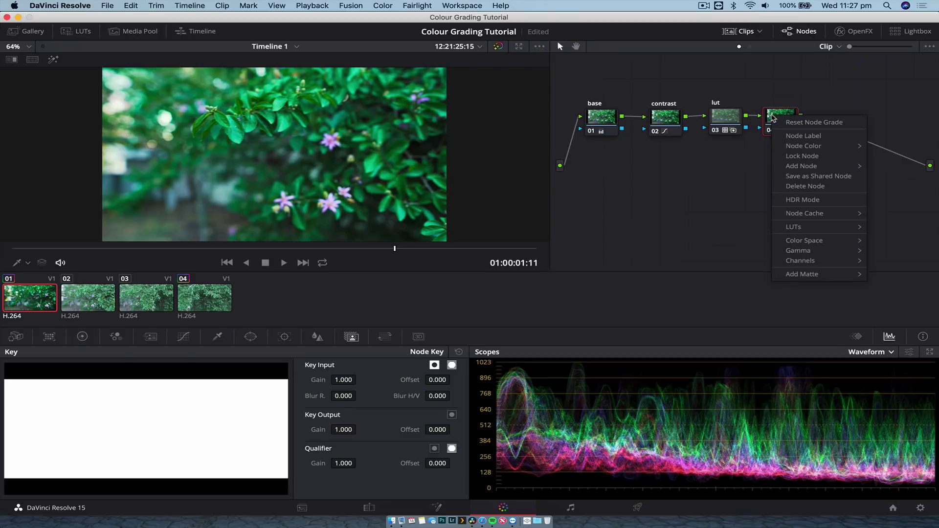
left_click(799, 138)
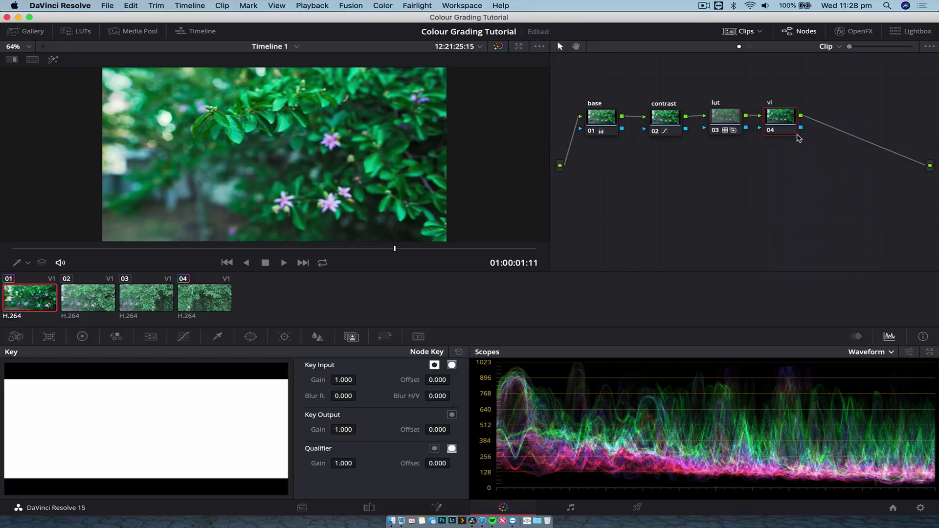
type("vignette")
key("Return")
Add a circle window to the vignette node, stretched into an ellipse filling the frame, with Soft 1 at about 5.
left_click(250, 337)
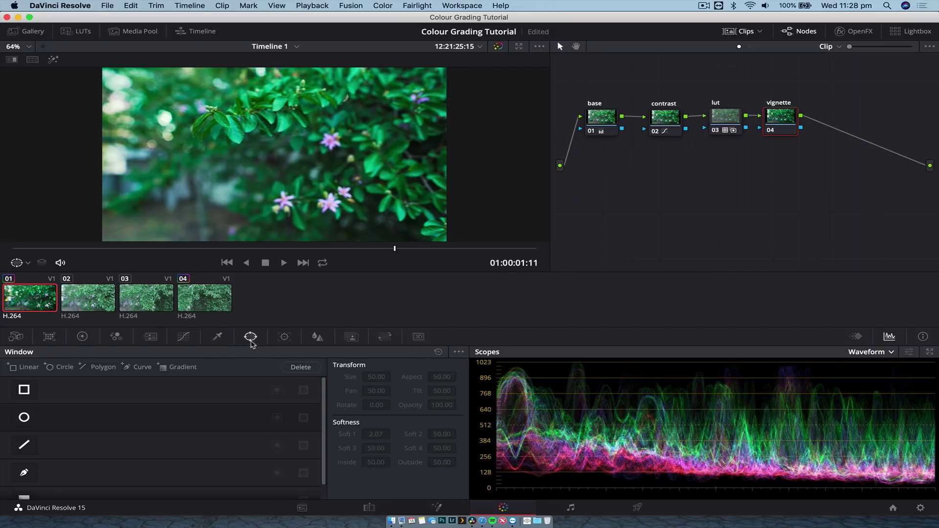
left_click(24, 419)
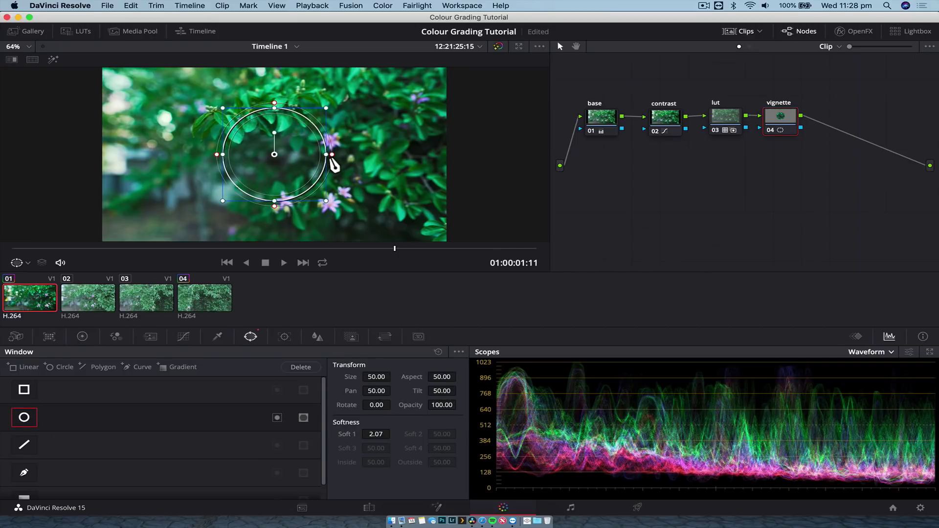
left_click_drag(335, 158, 450, 151)
scroll(315, 139, "down", 2)
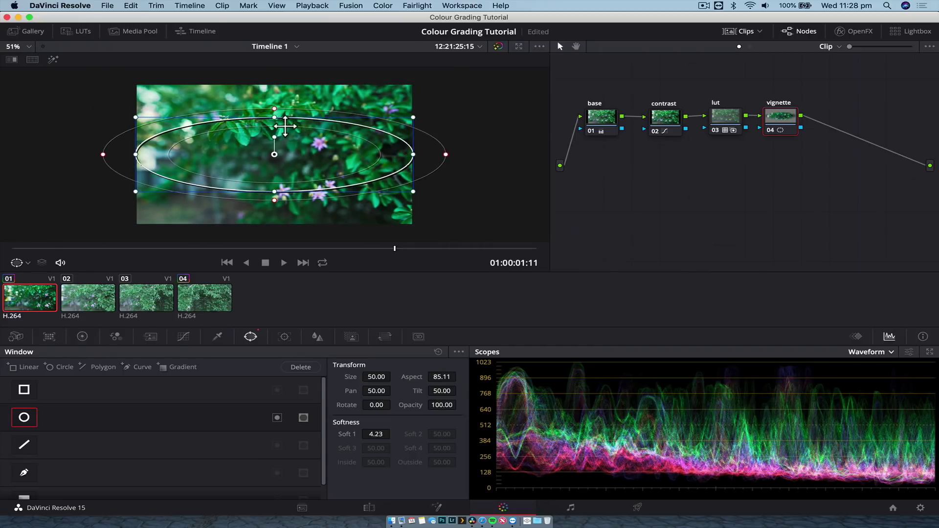
left_click_drag(275, 119, 275, 92)
left_click_drag(446, 155, 452, 155)
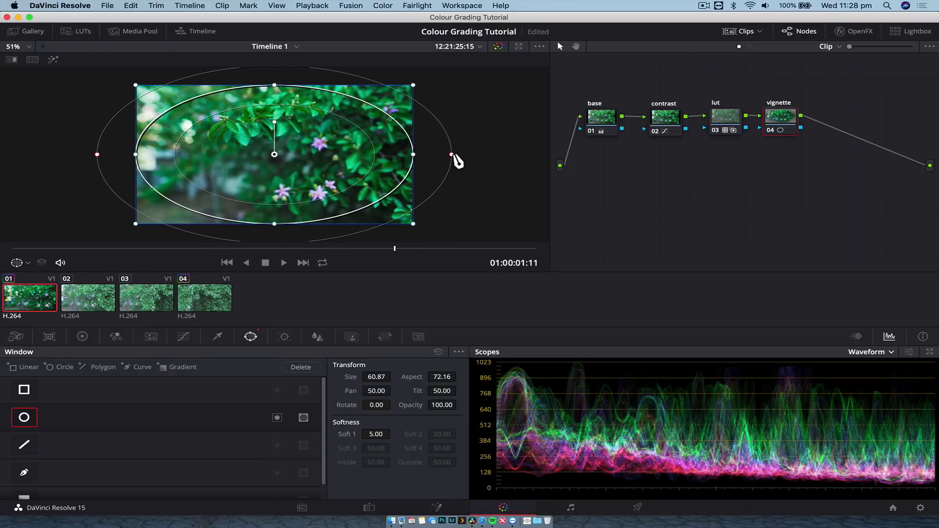
Try raising the vignette node's Gain to 1.68 with the circle window's softness reduced to 0.
left_click(82, 336)
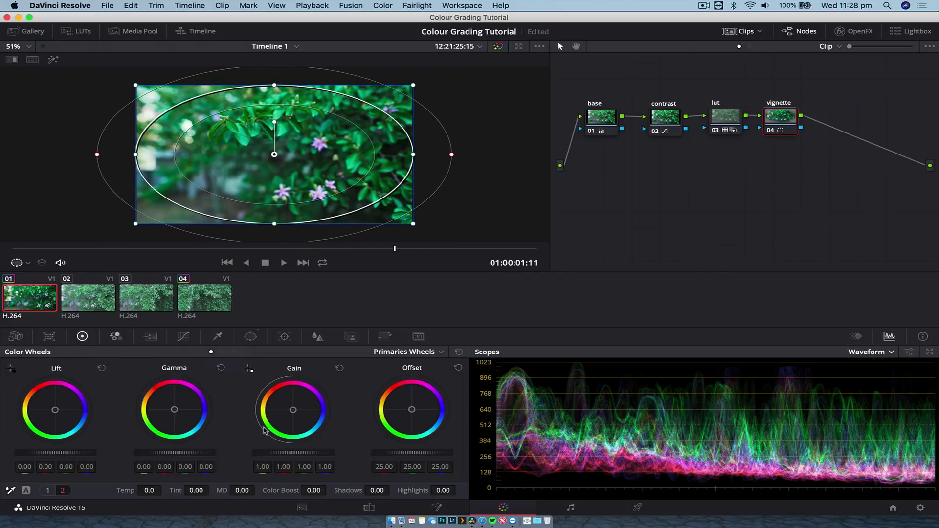
left_click_drag(293, 453, 579, 455)
left_click_drag(453, 154, 404, 157)
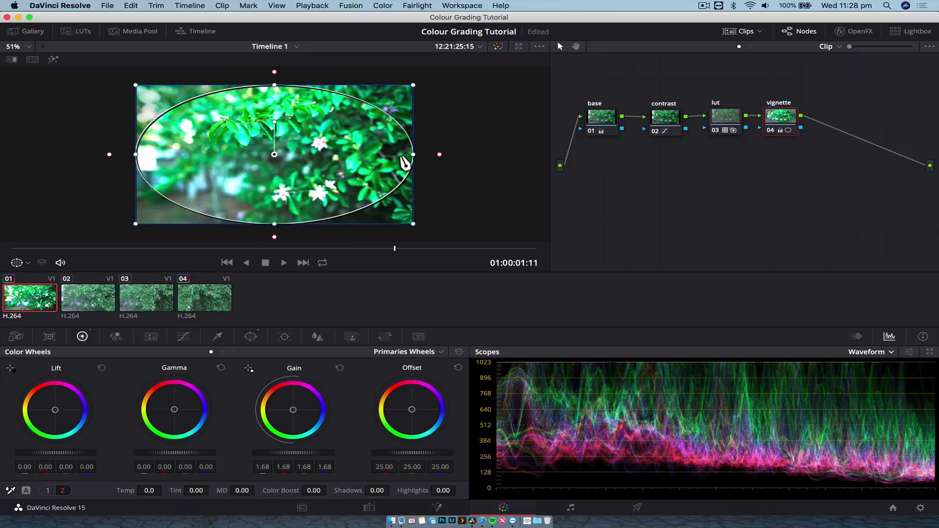
Invert the circle window so the correction affects the area outside it, and reset the vignette node's Gain.
left_click(247, 337)
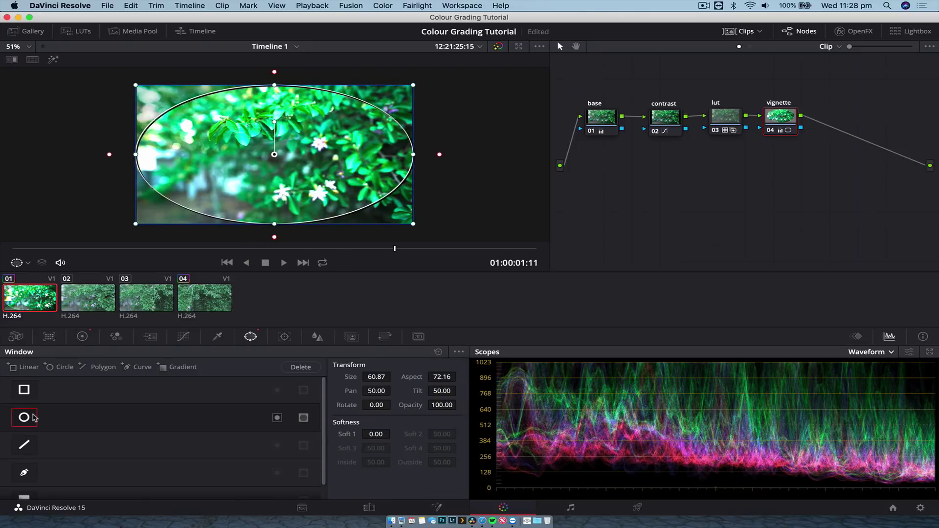
left_click(277, 419)
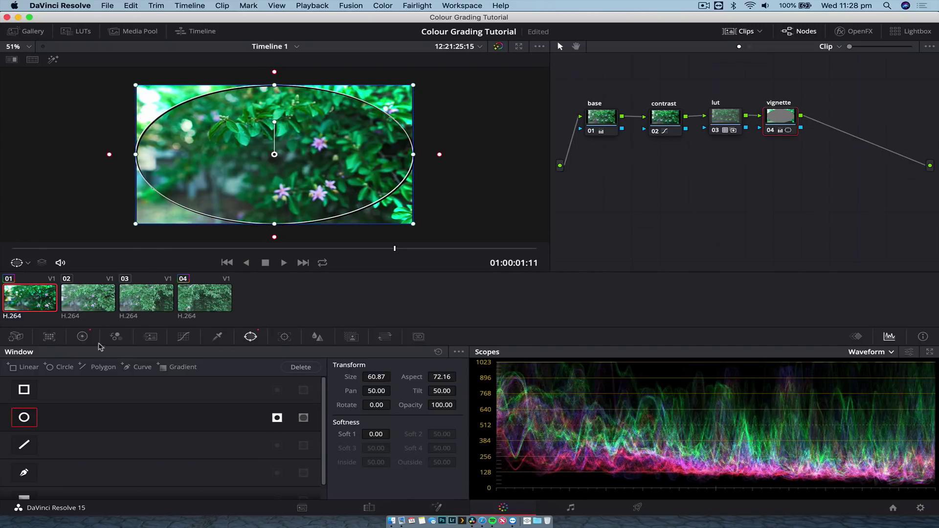
left_click(82, 337)
left_click(339, 368)
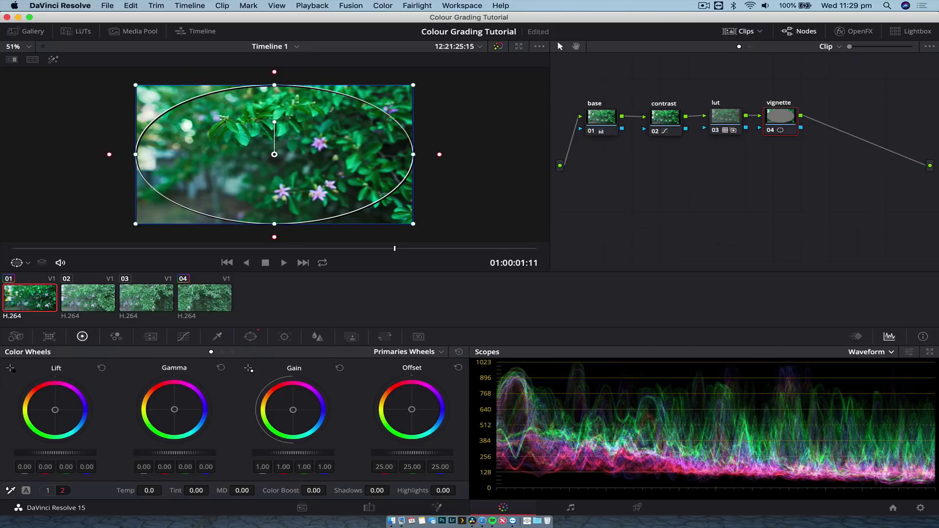
Lower the vignette node's Gain to 0.63 and soften the window's edge, checking the picture without the window outline.
left_click_drag(293, 453, 147, 444)
left_click_drag(441, 156, 447, 160)
left_click(729, 118)
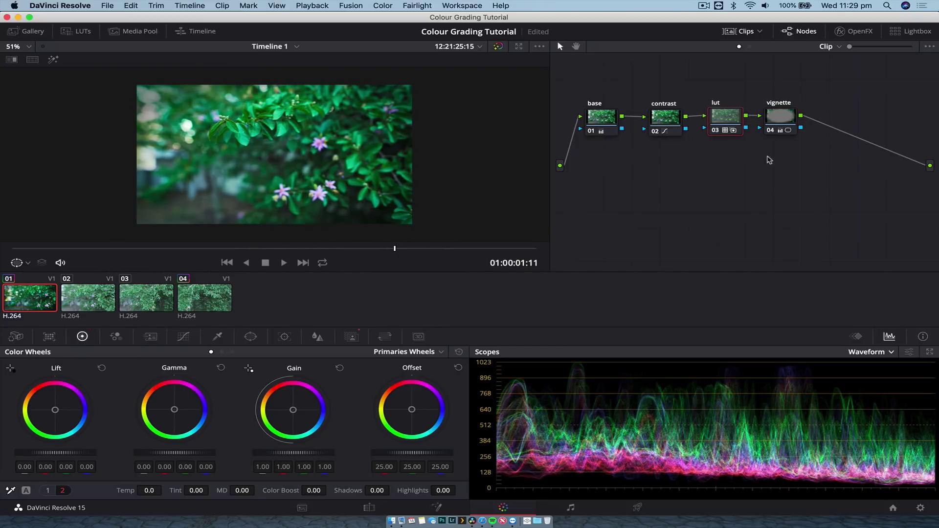
Disable and re-enable the vignette node to compare the image with and without darkened edges.
left_click(787, 121)
key("super+d")
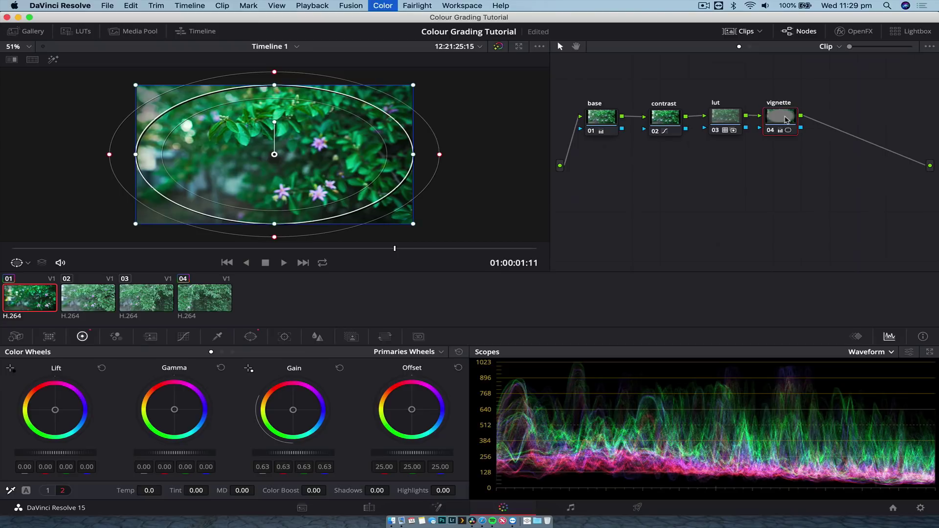
key("super+d")
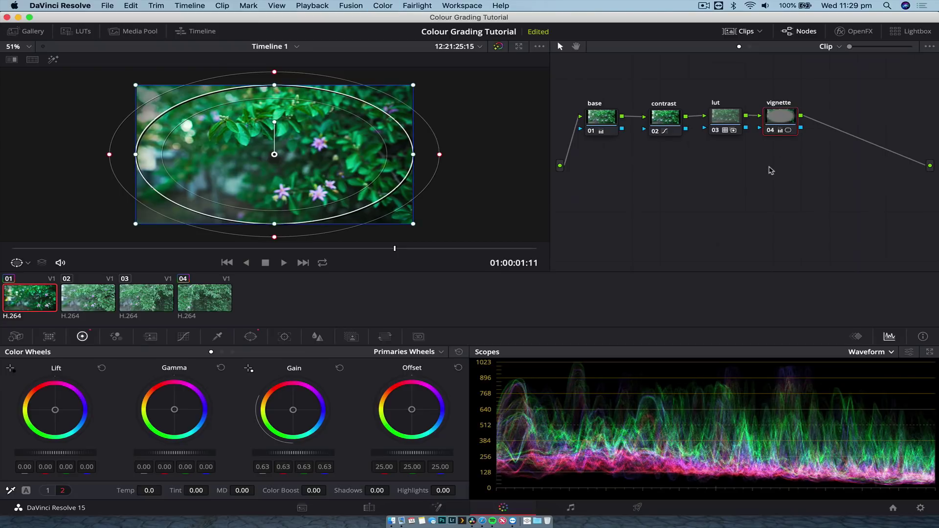
Compare the picture with the vignette node off and on once more, with its window outline hidden.
left_click(726, 120)
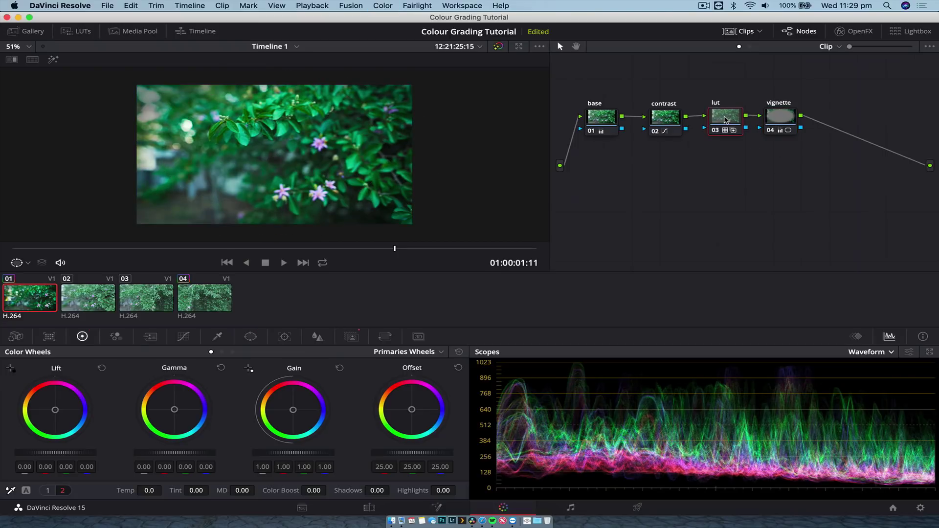
left_click(774, 116)
key("super+d")
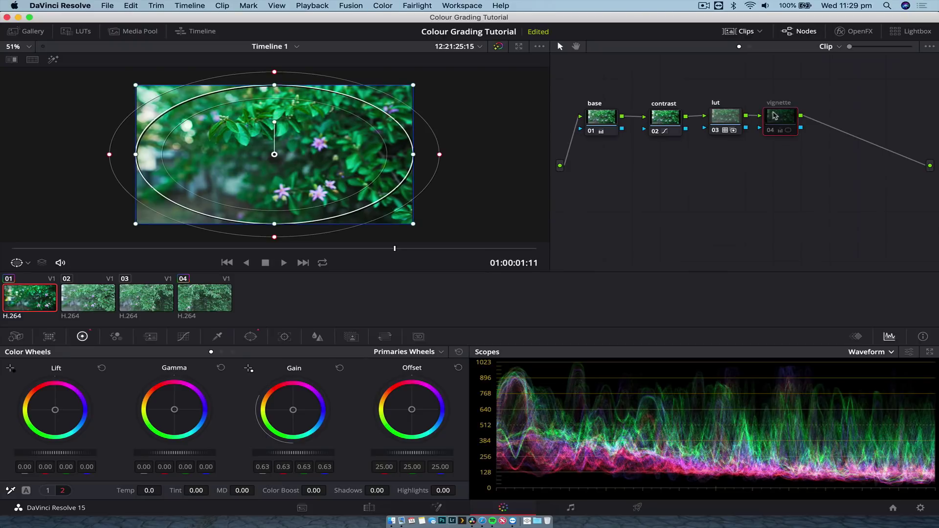
key("super+d")
left_click(731, 119)
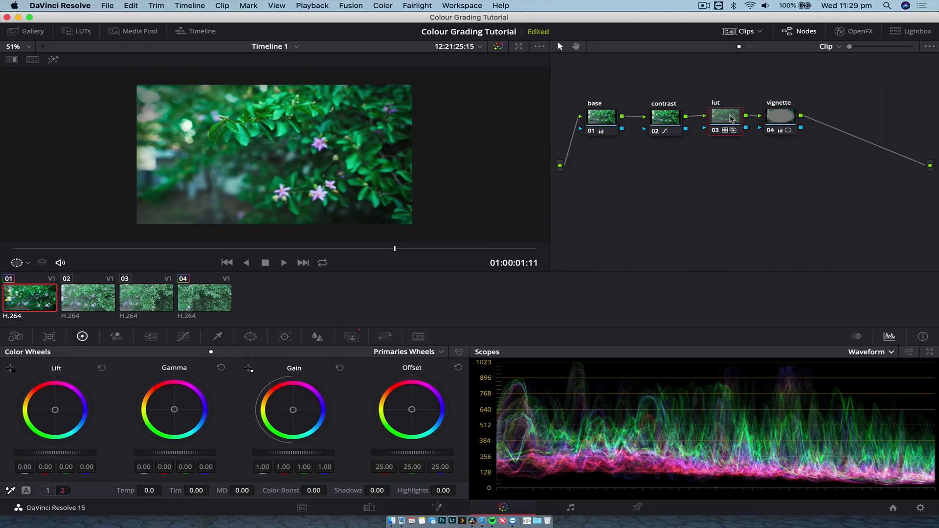
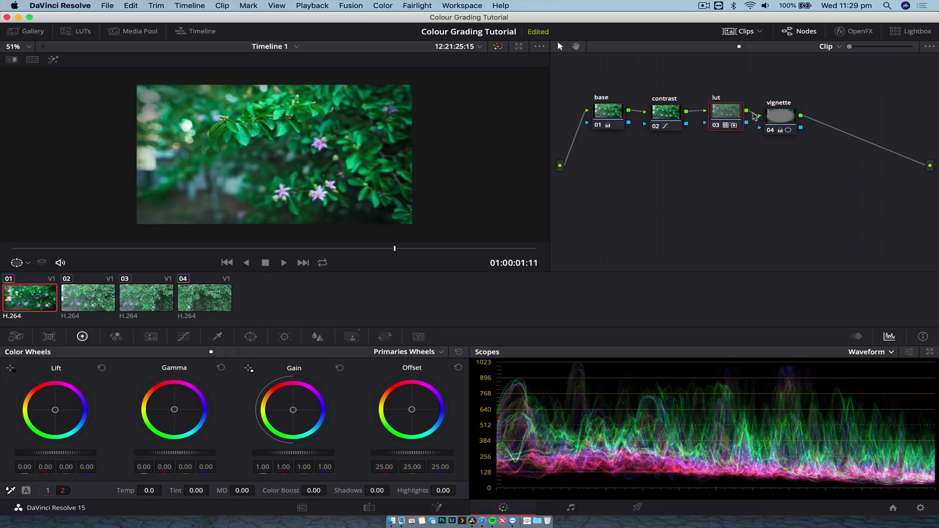
Scrub through the first clip to review the finished grade, with the base node selected.
left_click_drag(238, 249, 328, 248)
left_click(608, 111)
left_click(78, 248)
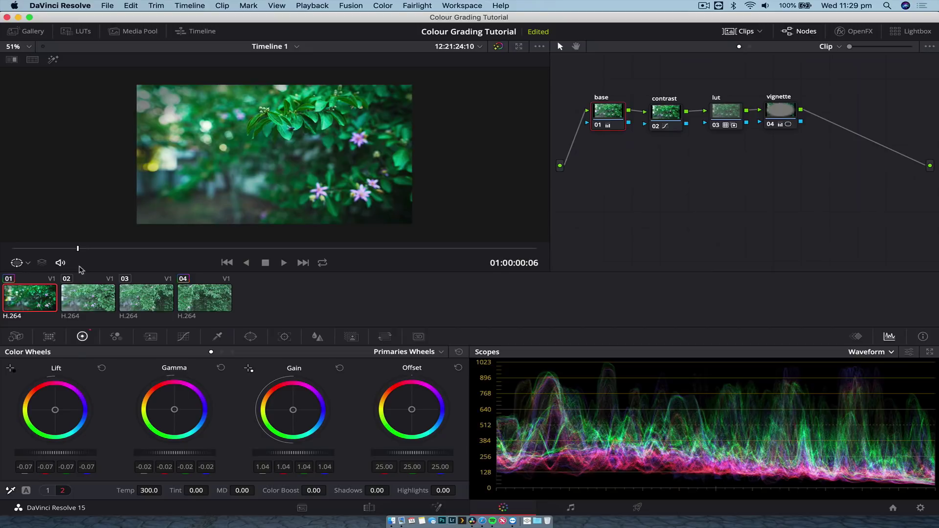
Disconnect the source from the base node to play the first clip ungraded, and reconnect it to the base node's image input.
left_click_drag(563, 85, 842, 131)
left_click(766, 164)
left_click(576, 141)
key("Delete")
left_click(857, 134)
left_click_drag(560, 137, 605, 169)
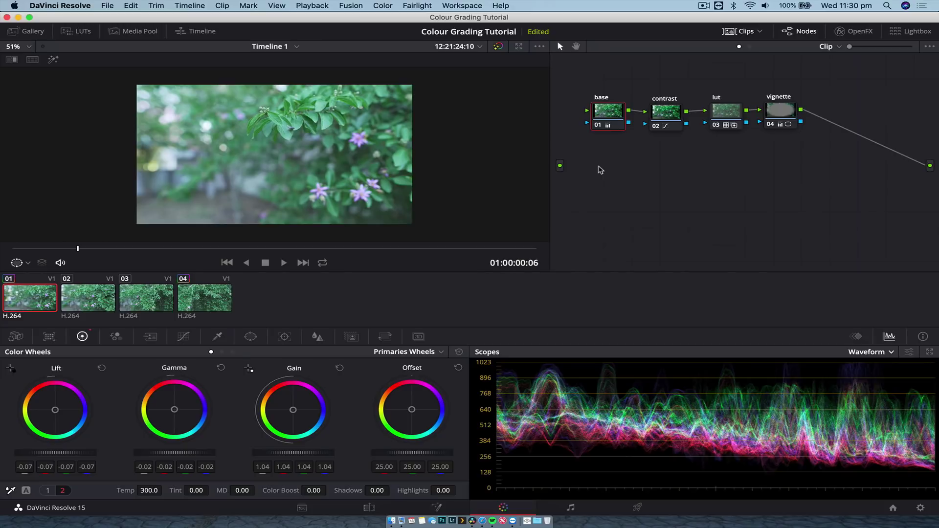
key("space")
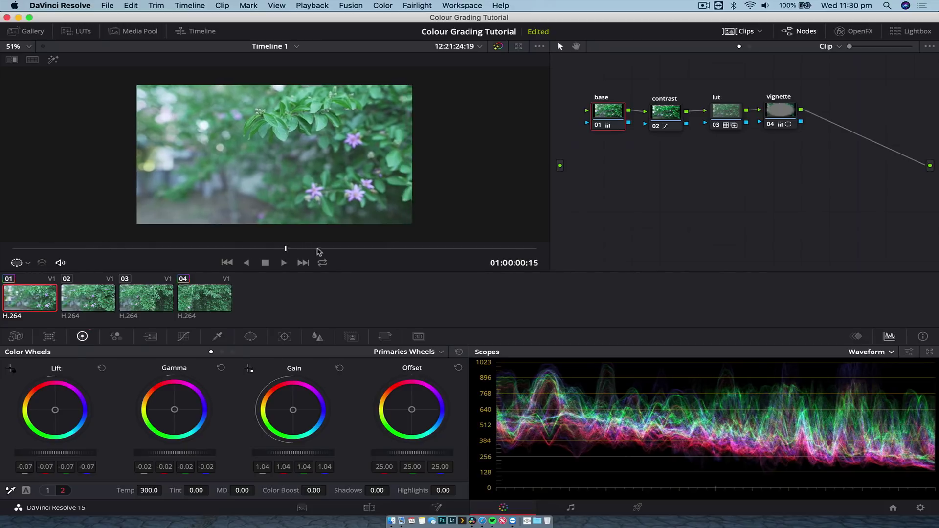
left_click_drag(247, 244, 58, 249)
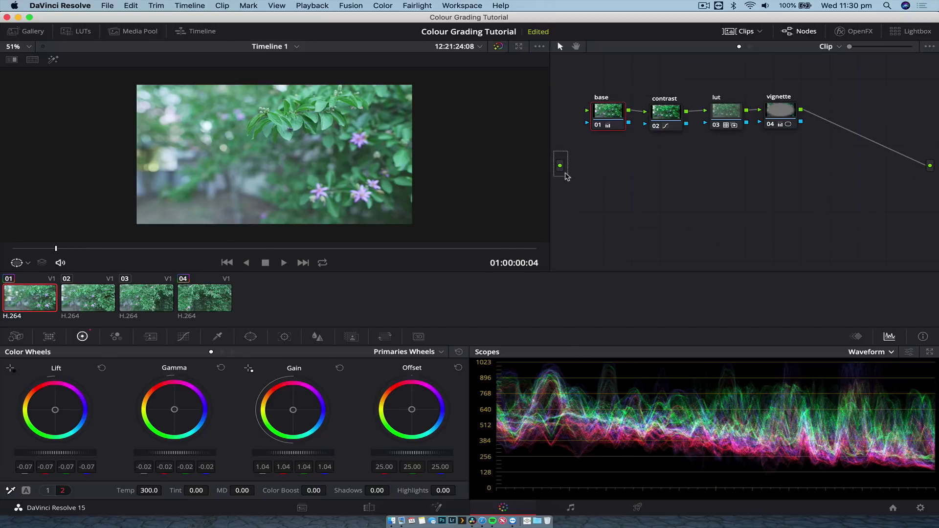
left_click_drag(560, 165, 580, 125)
left_click_drag(560, 167, 587, 110)
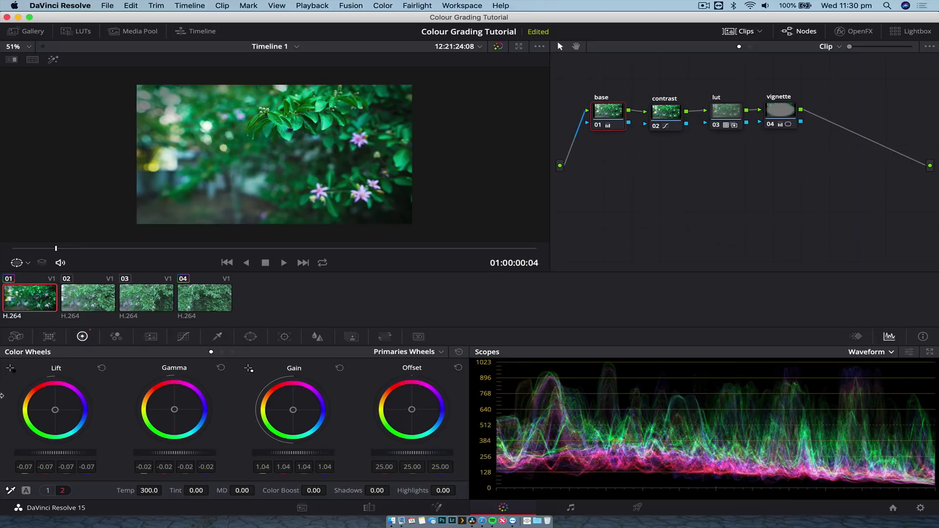
Look over the remaining ungraded clips of Timeline 1 on the Edit page and on the Color page.
left_click(369, 508)
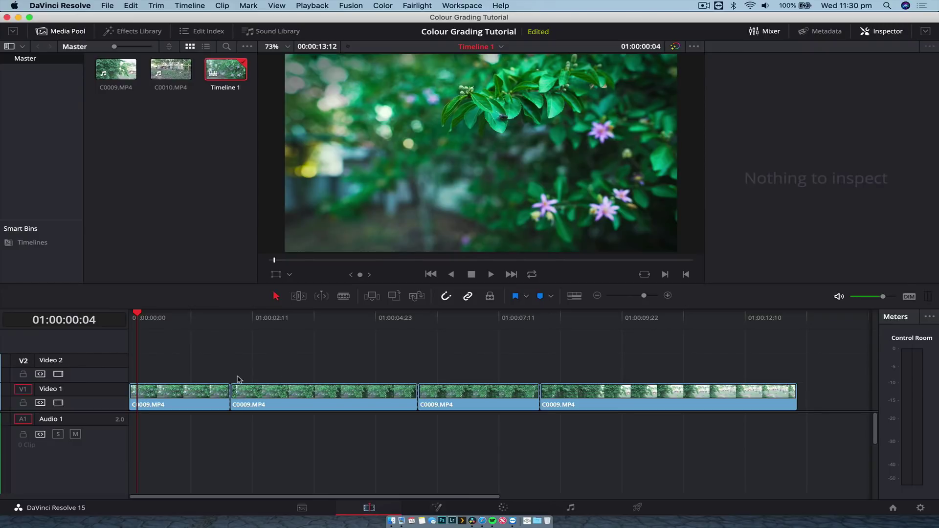
left_click(234, 394)
left_click(474, 397)
left_click(504, 508)
left_click_drag(38, 245, 19, 205)
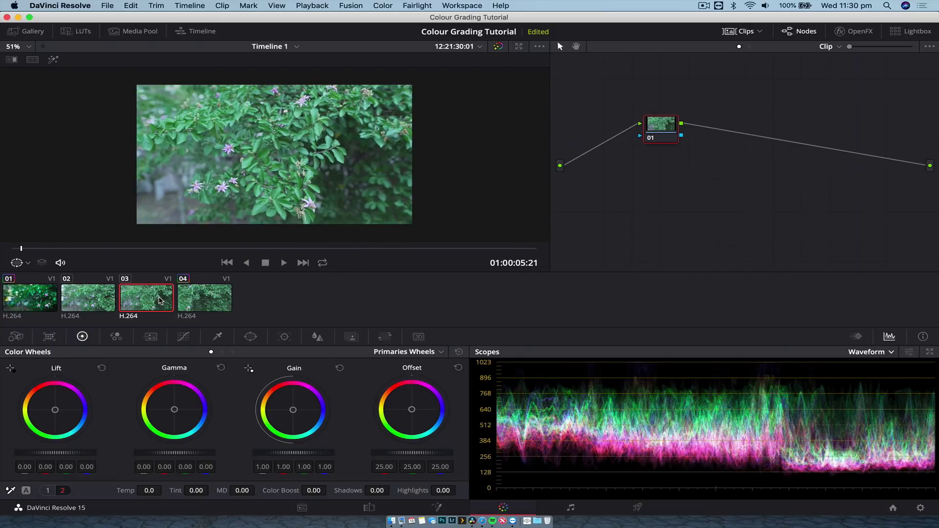
left_click(99, 303)
left_click(141, 301)
left_click(84, 301)
left_click(136, 305)
Select clips 04, 03 and 02 together and apply the grade of clip 01 to them.
left_click(198, 301)
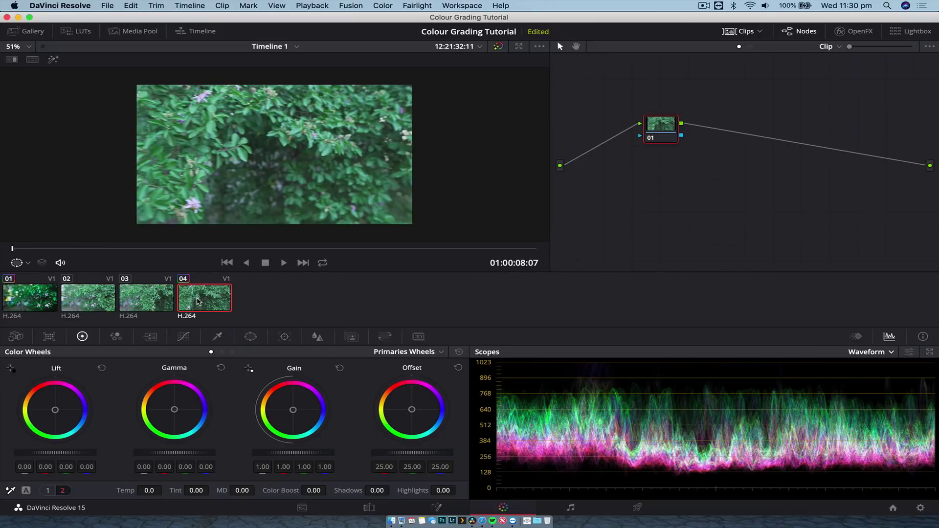
left_click(159, 303, "super")
left_click(111, 301, "super")
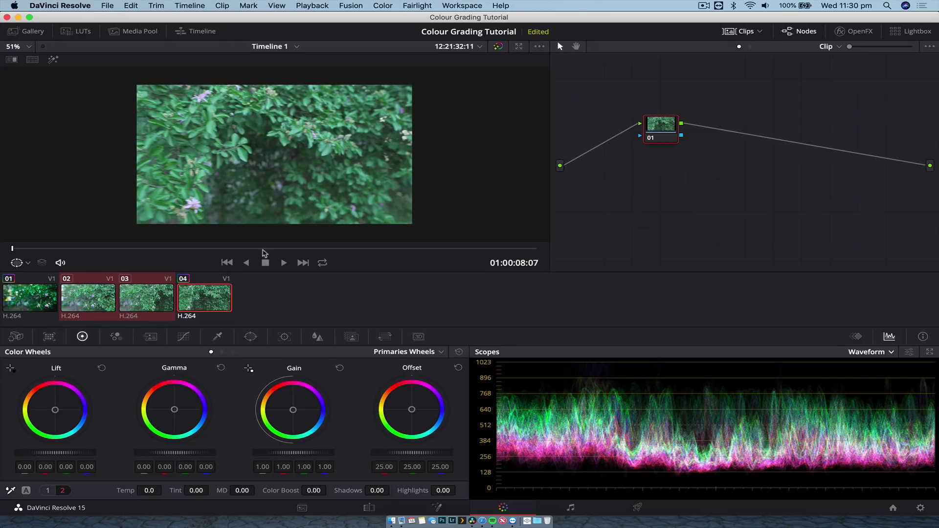
right_click(16, 301)
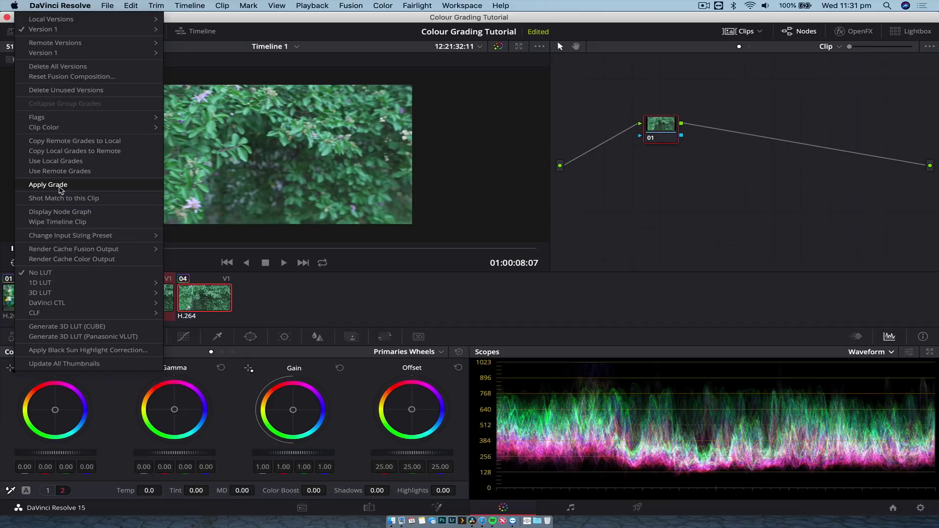
left_click(61, 191)
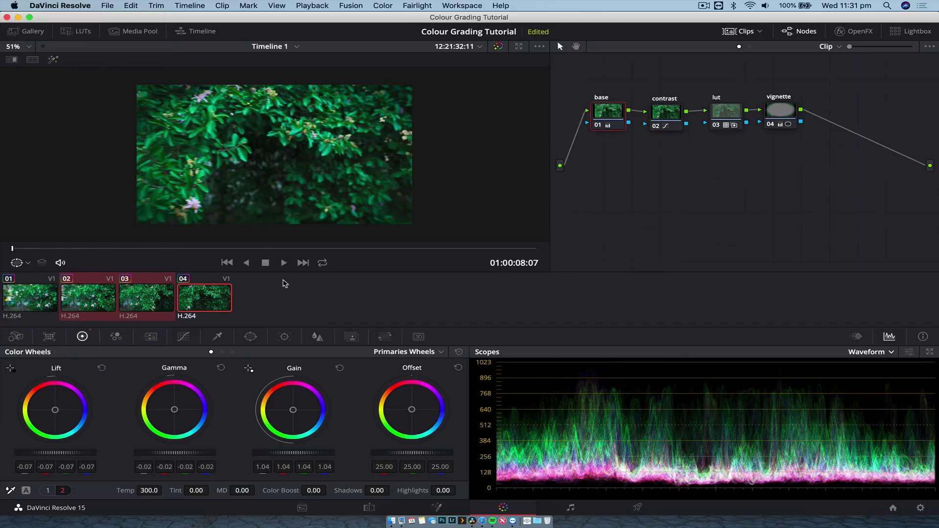
Scrub through clips 03 and 04 to check the copied grade on each of them.
left_click(102, 273)
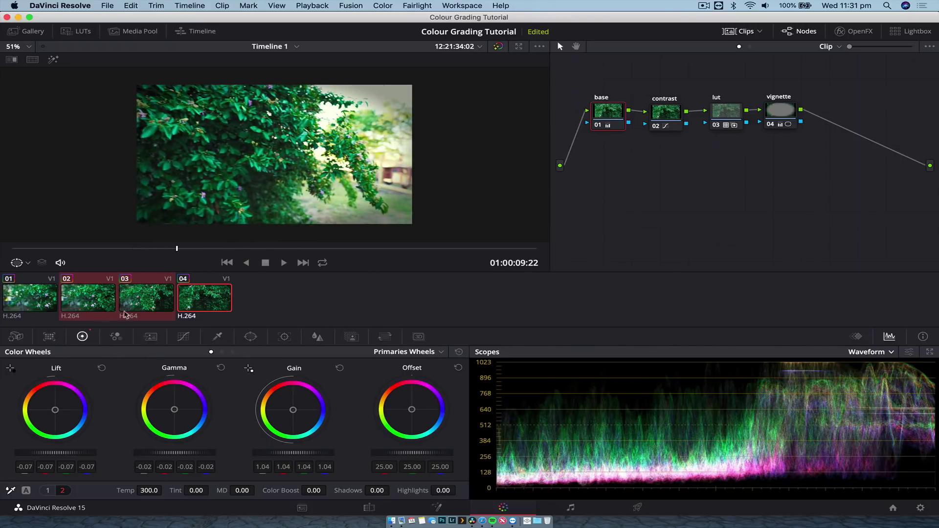
left_click(157, 296)
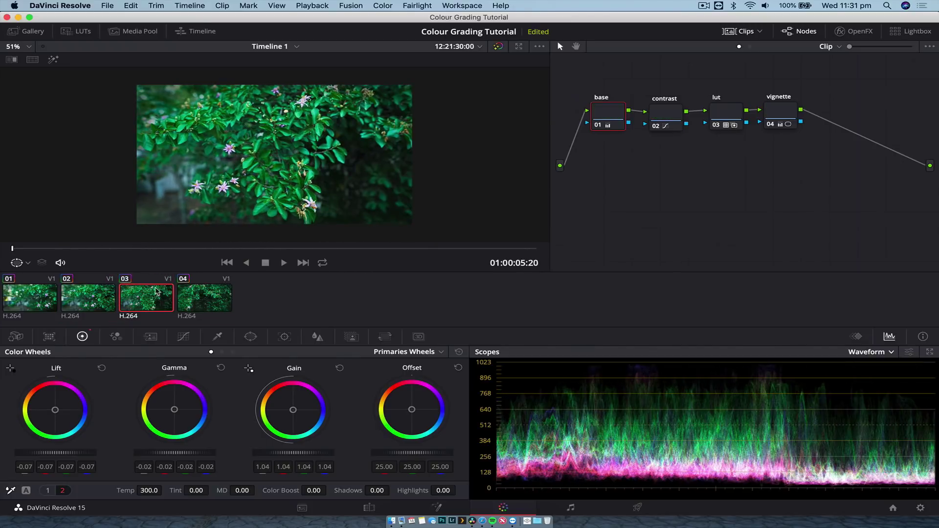
left_click_drag(207, 249, 473, 248)
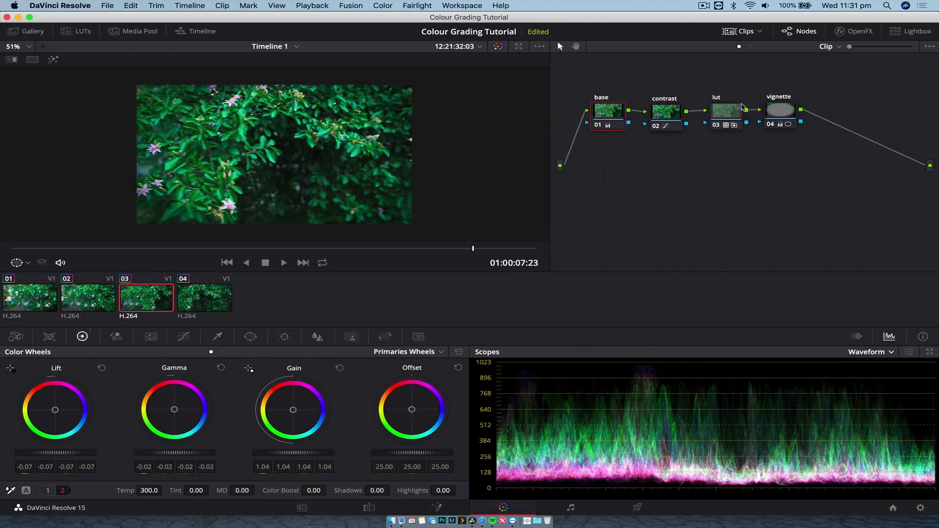
left_click(199, 304)
left_click_drag(323, 250, 71, 249)
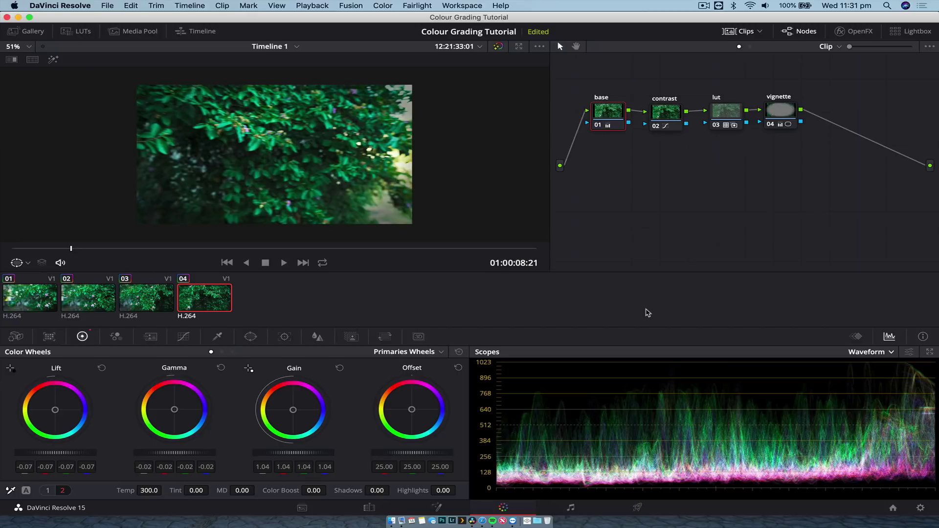
On the Edit page, combine all four timeline clips into a new compound clip named Main Edit.
left_click(370, 508)
left_click_drag(195, 362, 653, 454)
left_click(653, 454)
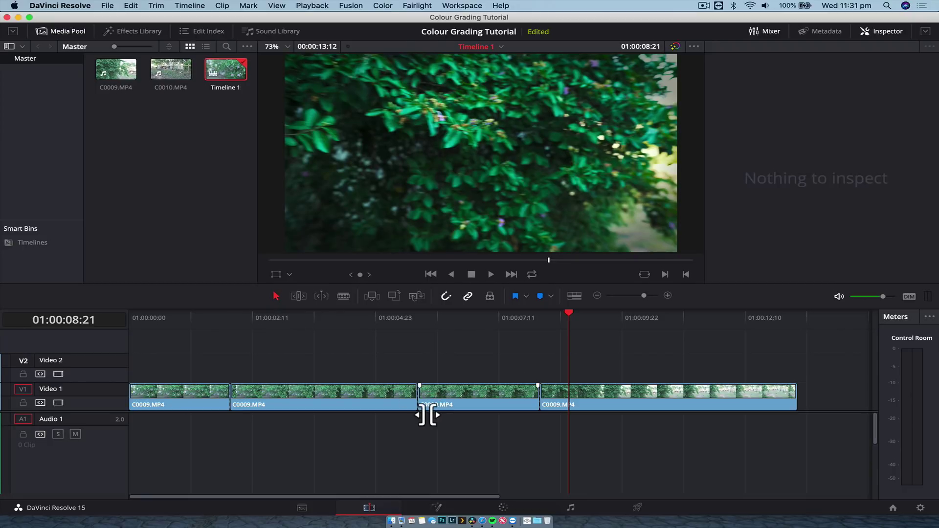
scroll(420, 413, "down", 2)
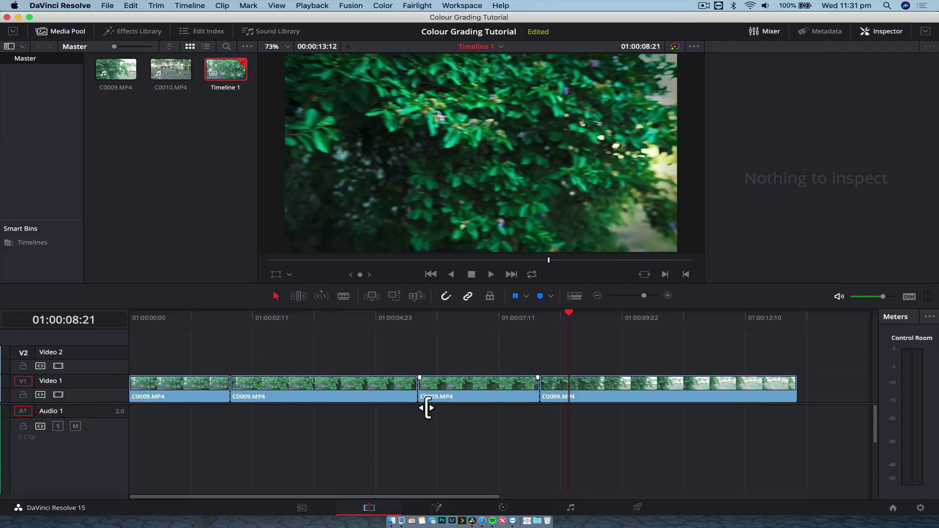
left_click_drag(815, 368, 178, 405)
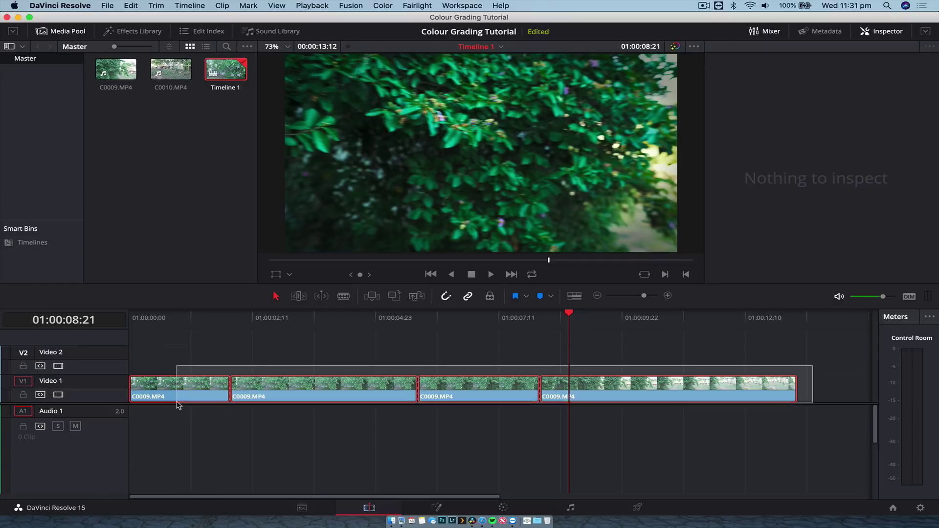
right_click(212, 381)
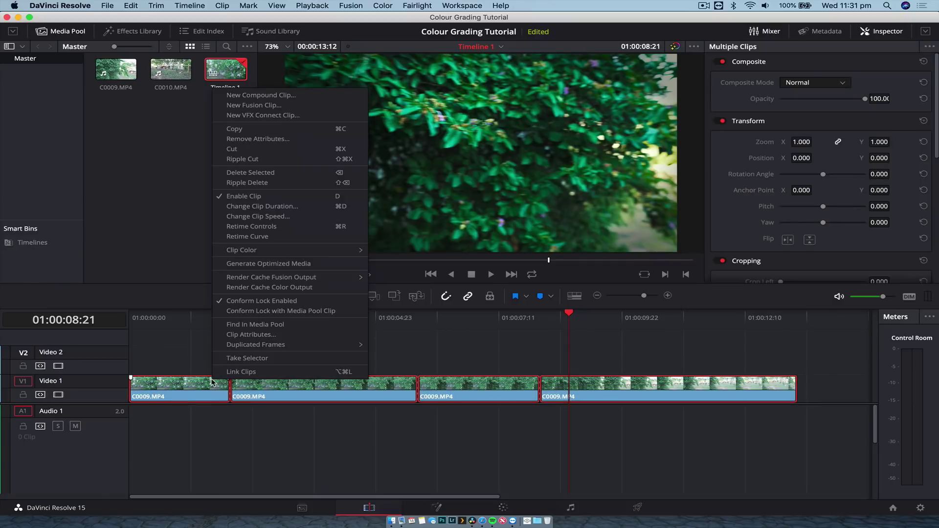
left_click(287, 98)
type("Main")
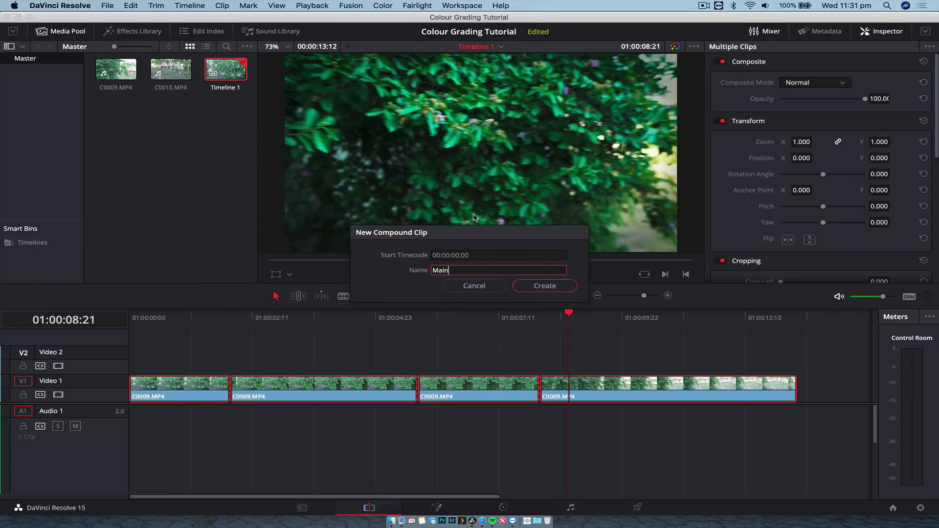
key("Return")
Open the Main Edit compound clip on the Color page and move its single node closer to the source.
left_click(398, 394)
left_click(201, 367)
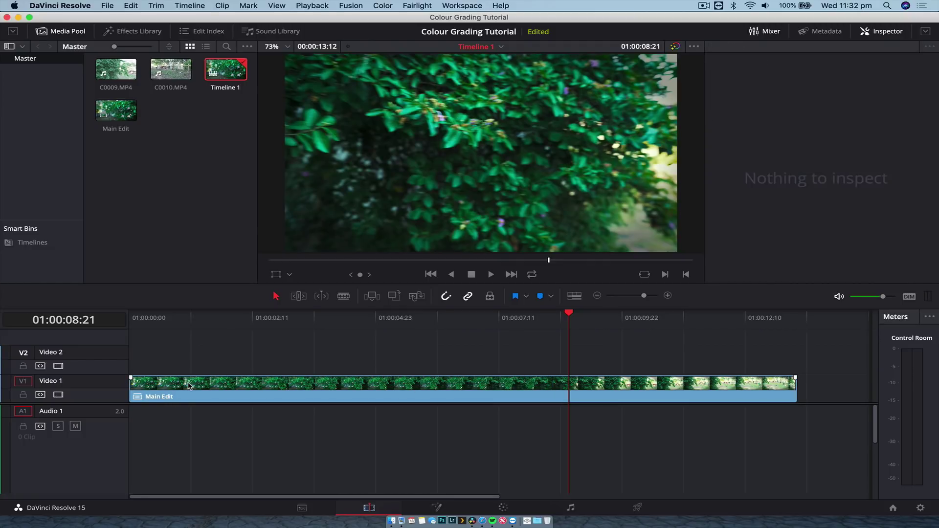
left_click(188, 387)
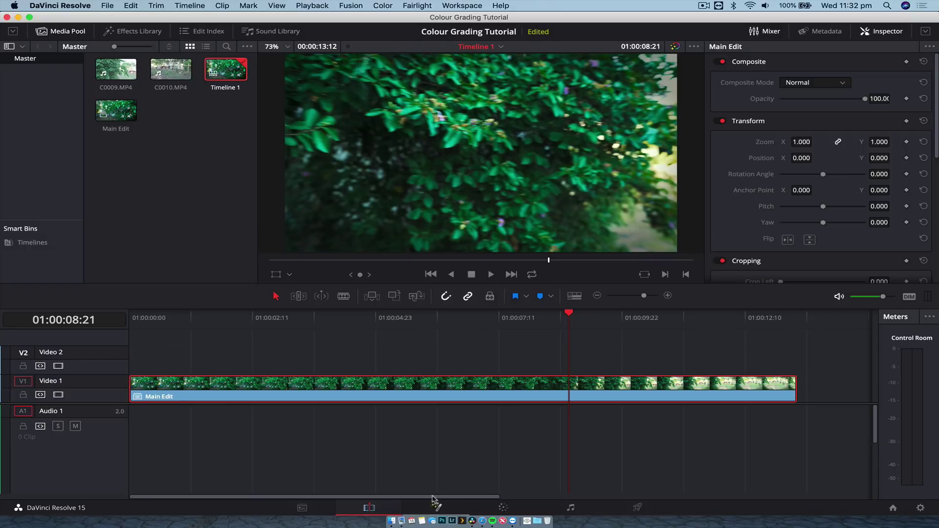
left_click(505, 507)
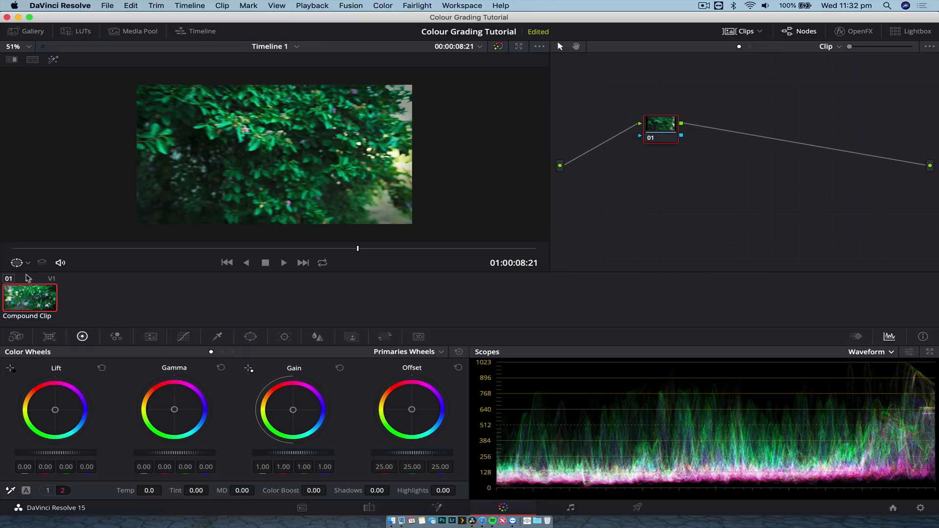
left_click_drag(669, 130, 616, 147)
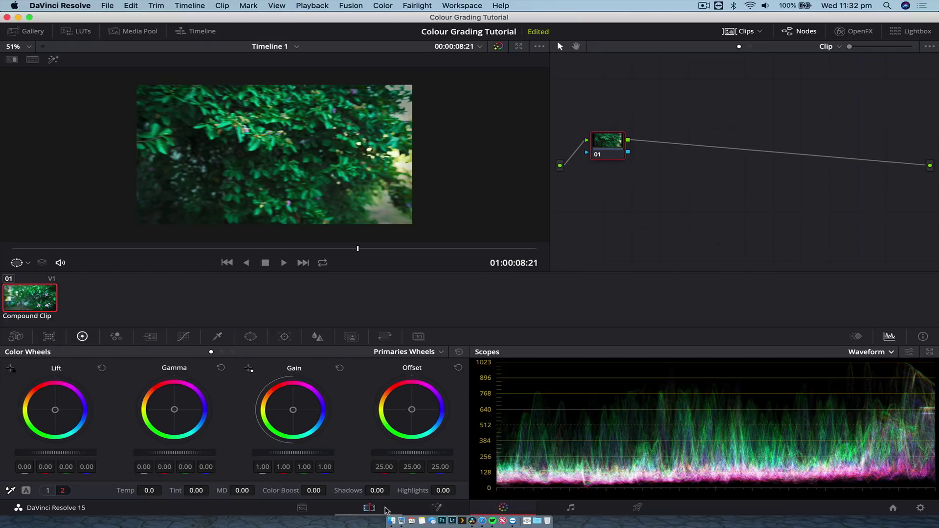
Try raising the compound clip's Gain to 1.31, and undo the change.
left_click_drag(401, 250, 219, 237)
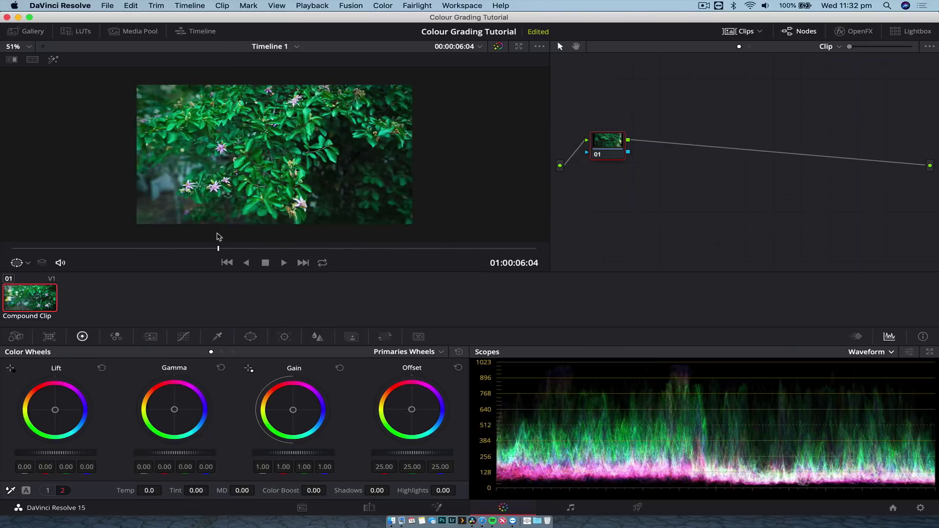
left_click_drag(297, 453, 323, 453)
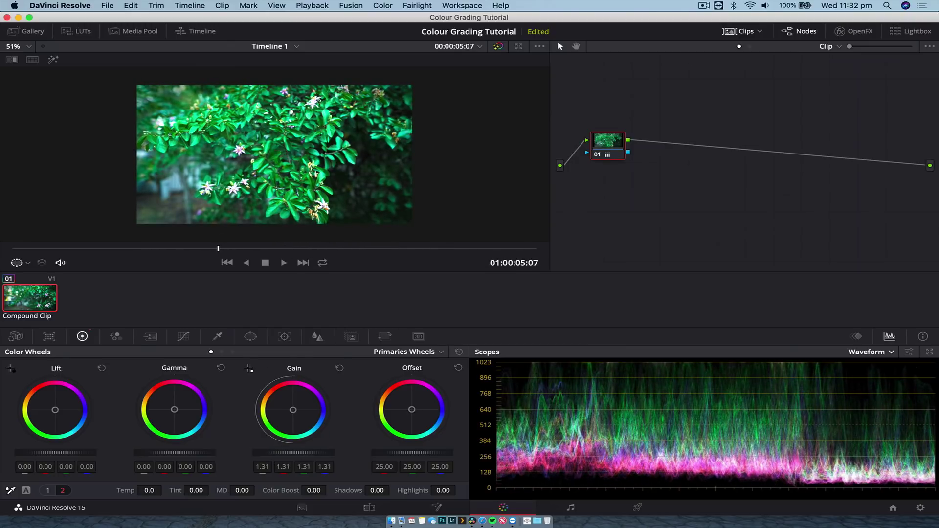
key("super+z")
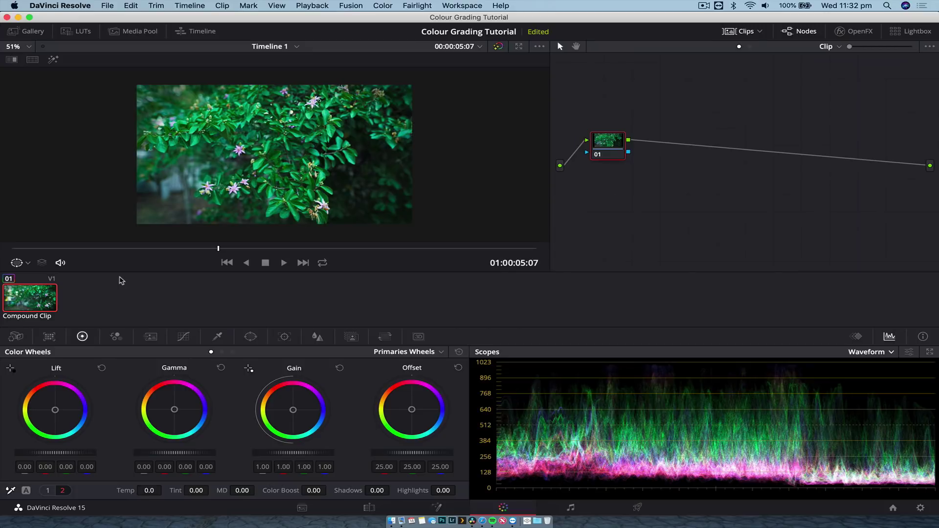
Review the graded compound clip on the Edit and Color pages, scrubbing the timeline and checking the grade bypass.
left_click(372, 510)
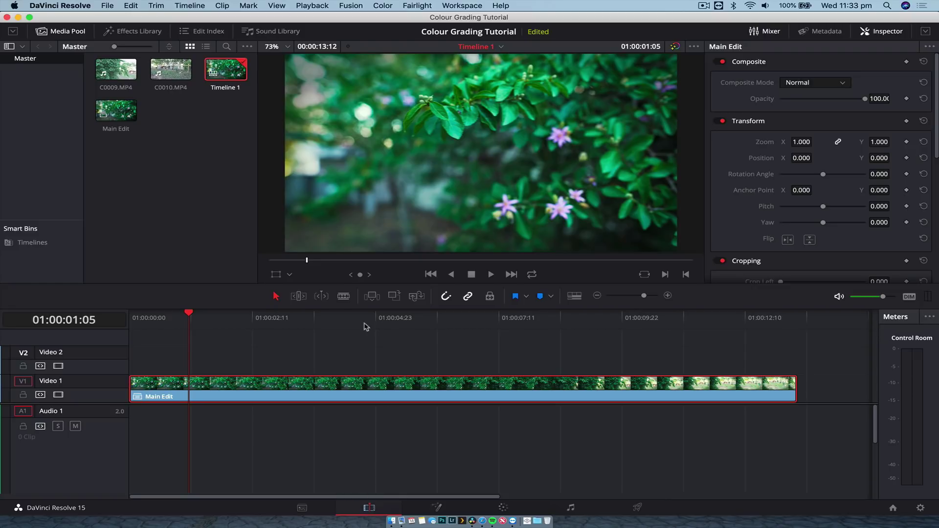
left_click_drag(365, 326, 302, 341)
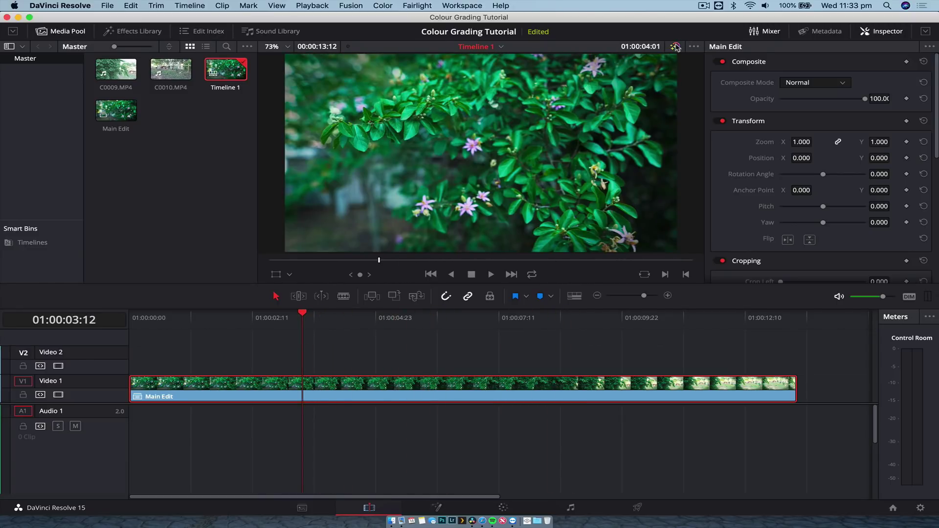
left_click(676, 47)
left_click(504, 508)
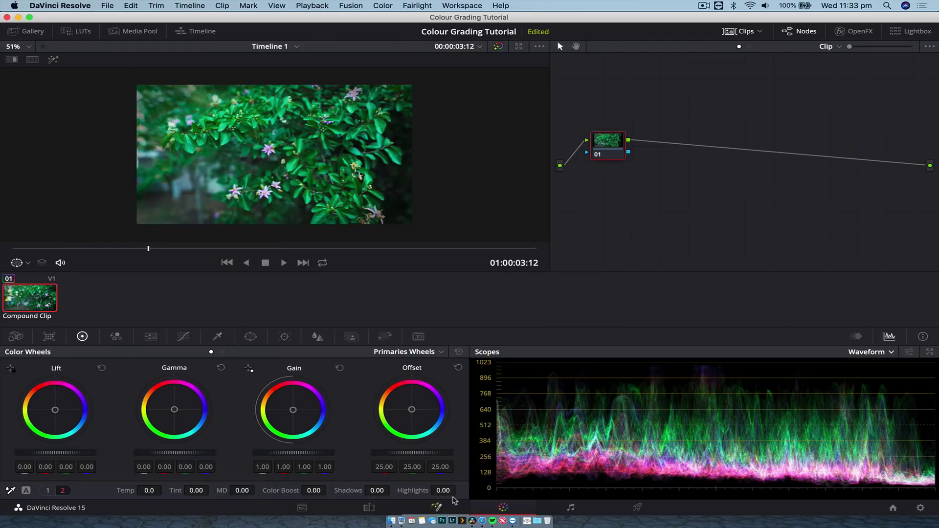
left_click(375, 508)
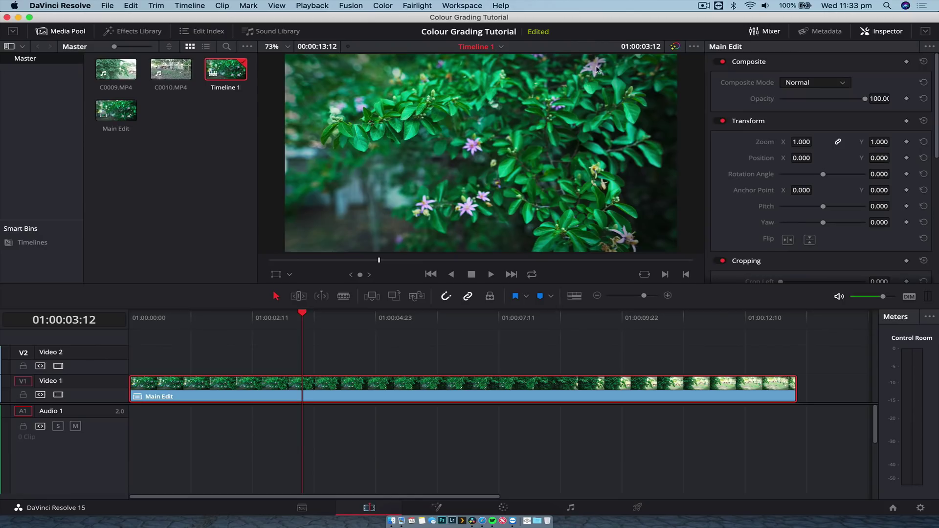
Bypass the colour grades on the Edit page, check the ungraded picture on the Deliver page, and re-enable the grades on the Edit page.
left_click(676, 47)
left_click_drag(338, 317, 245, 356)
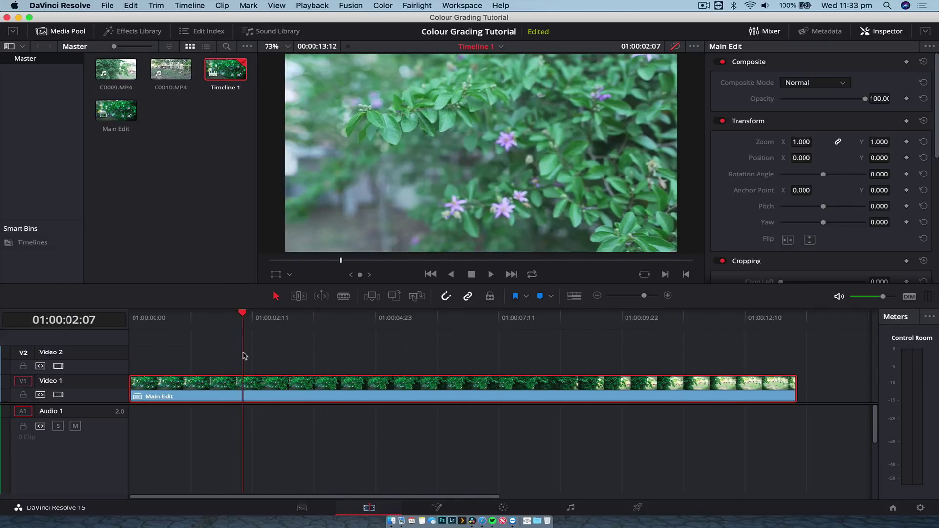
left_click(637, 507)
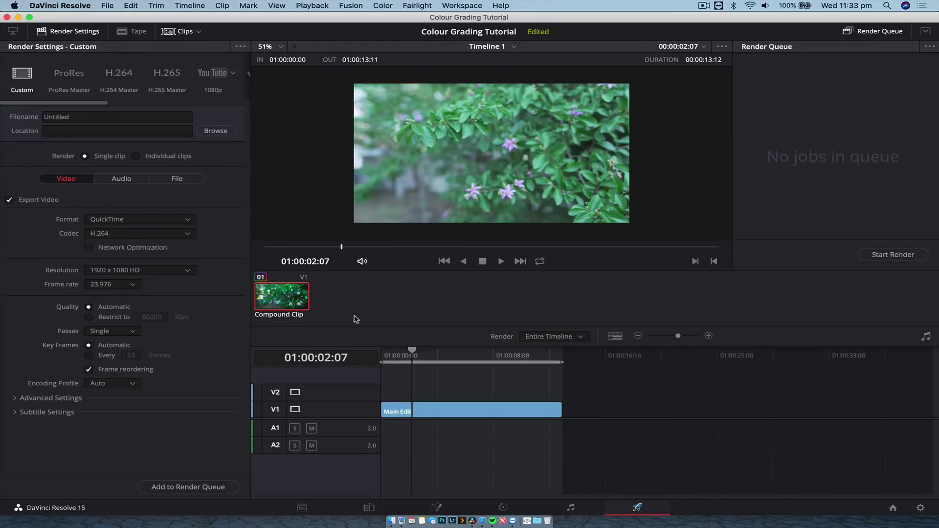
left_click(370, 508)
left_click(677, 46)
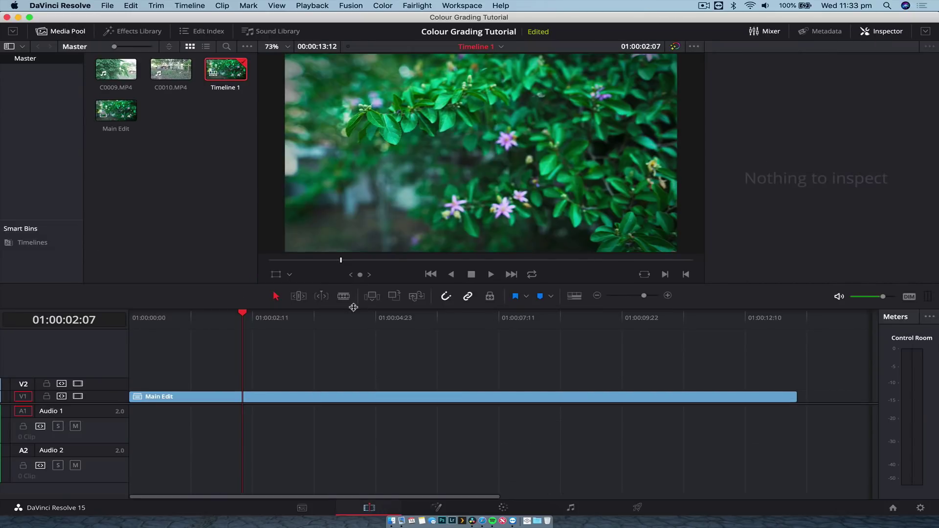
Scrub the Main Edit clip between about 01:00:01:10 and 01:00:03:22, comparing the picture with the grade bypass toggled.
left_click_drag(295, 318, 200, 318)
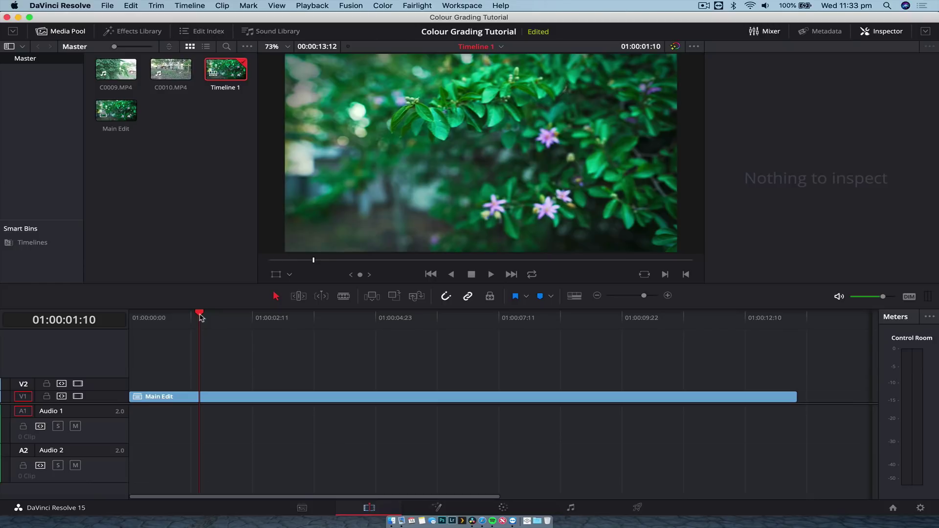
left_click(675, 46)
left_click_drag(205, 318, 323, 318)
Inspect the Curves, Window and Key tools for the compound clip on the Color page.
left_click(503, 508)
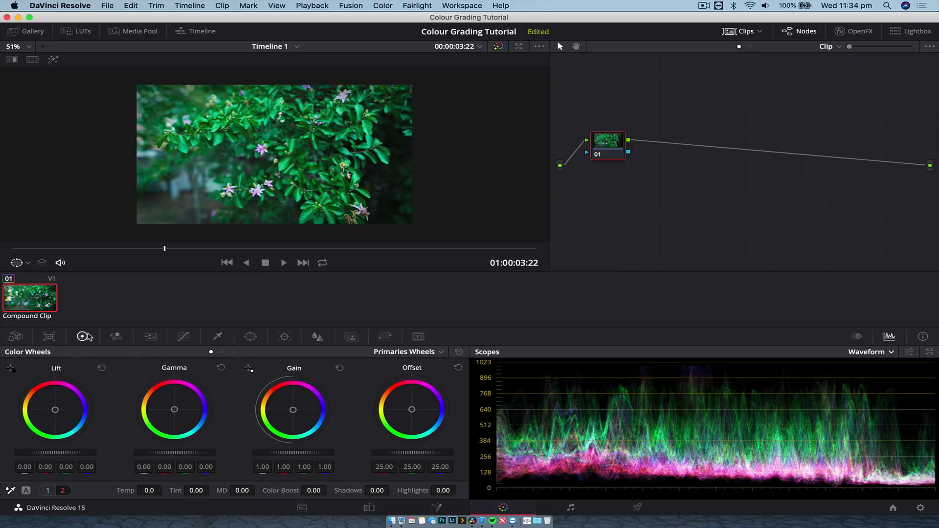
left_click(184, 337)
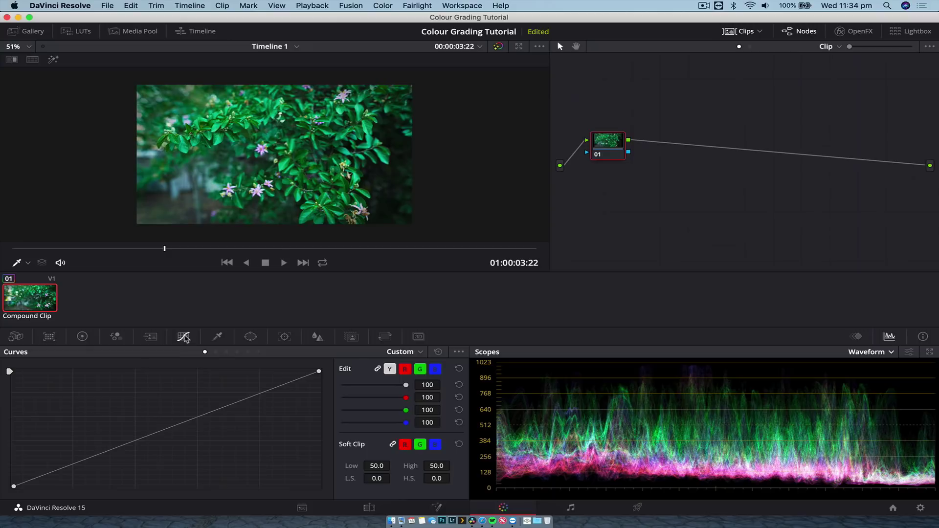
left_click(251, 337)
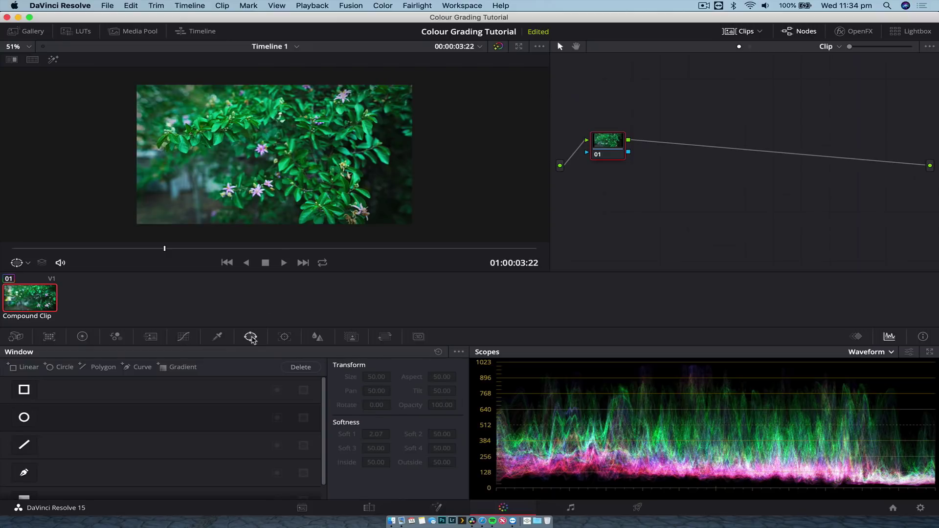
left_click(352, 337)
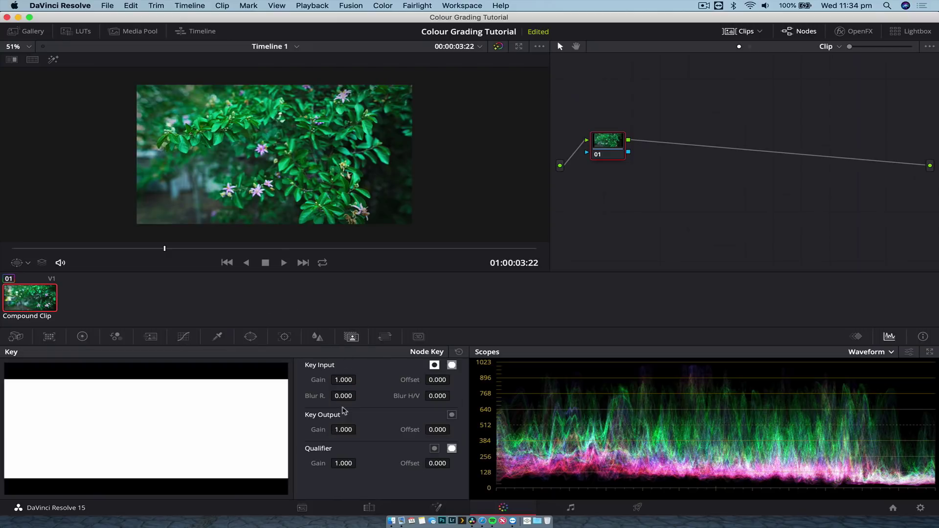
Shift the compound clip's node 01 slightly within the node graph and look through the available node commands, including Add Serial Node.
left_click_drag(616, 148, 632, 130)
left_click(383, 5)
mouse_move(403, 49)
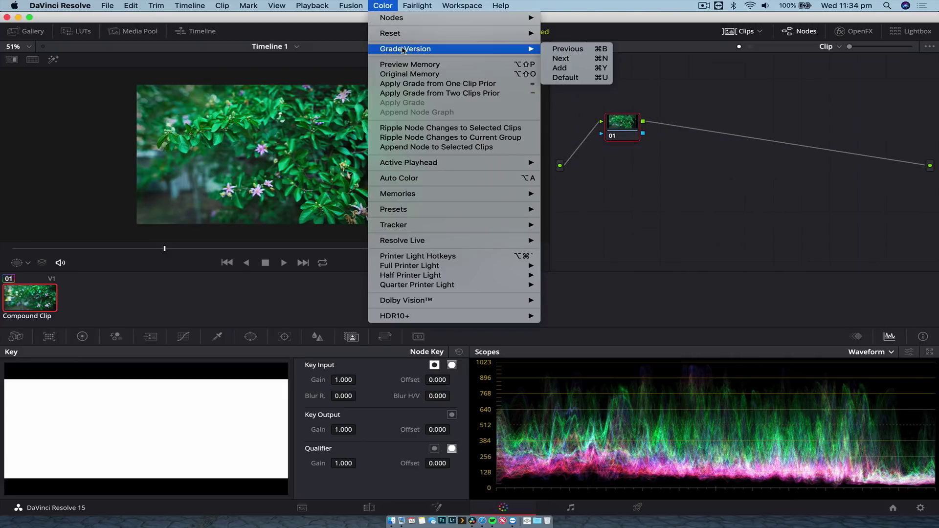
mouse_move(425, 18)
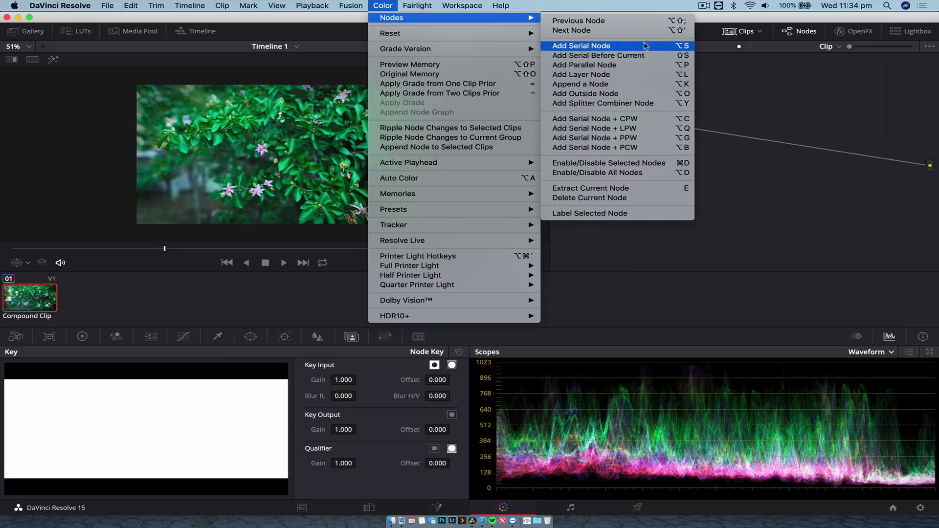
left_click(768, 98)
left_click_drag(634, 128, 645, 149)
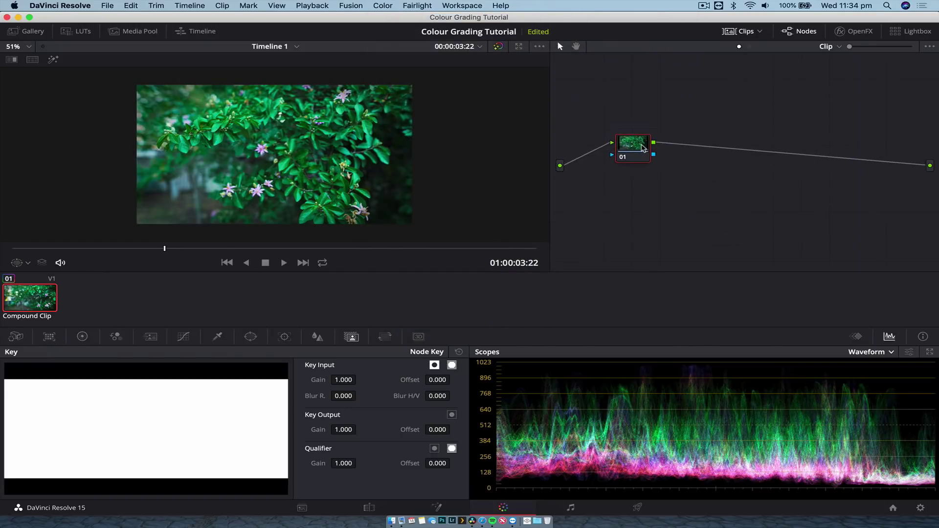
Return to the Edit page and check the grade bypass on the Main Edit compound clip.
left_click(370, 507)
left_click(676, 47)
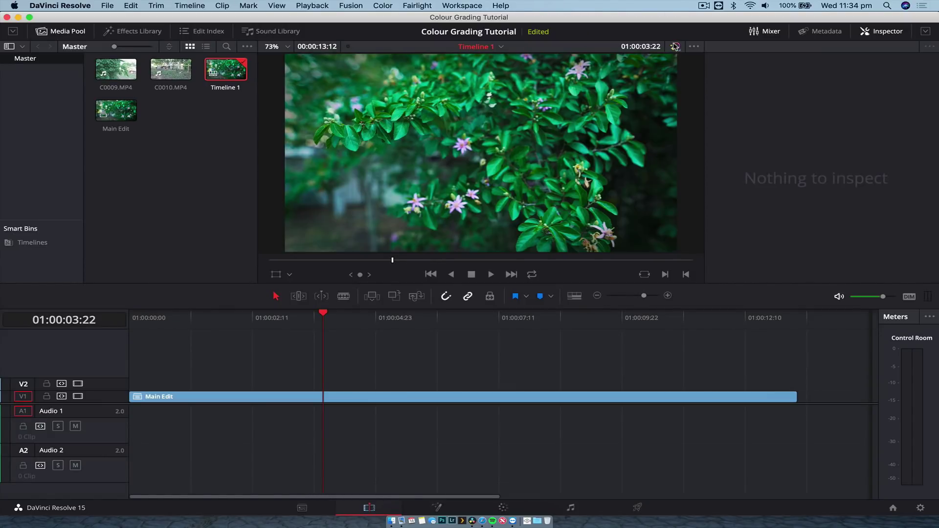
left_click(676, 47)
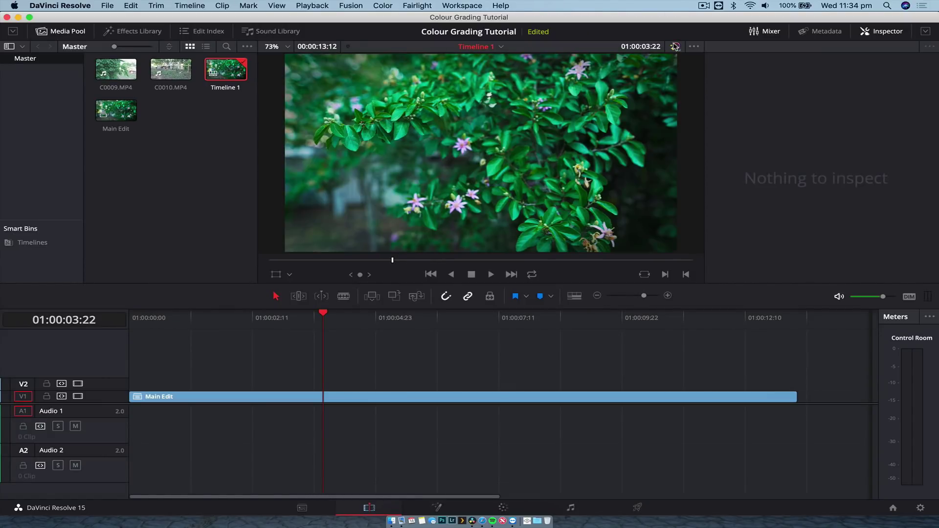